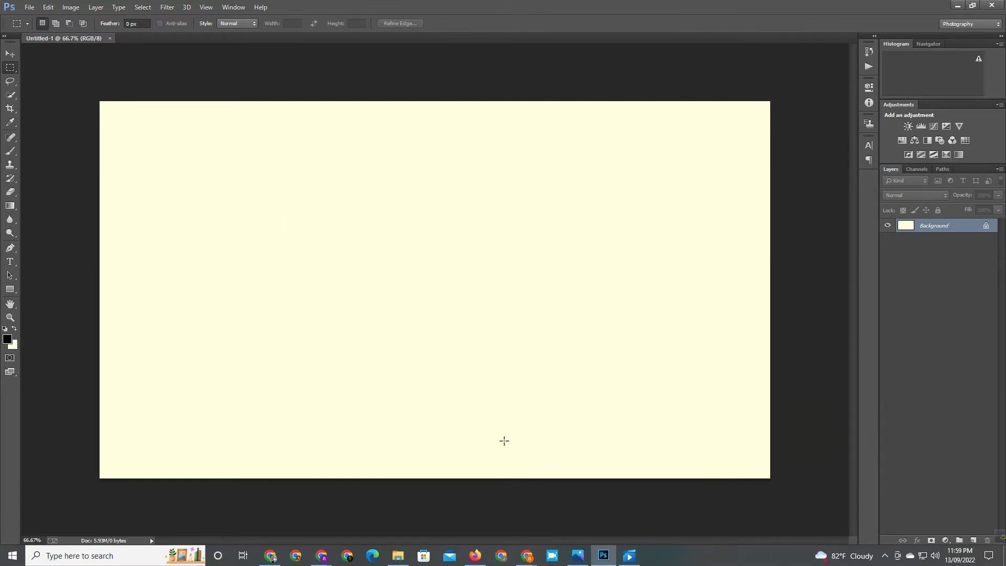
# Step: Switch to Firefox and open wallpaperaccess.com in the new tab
pyautogui.click(475, 555)
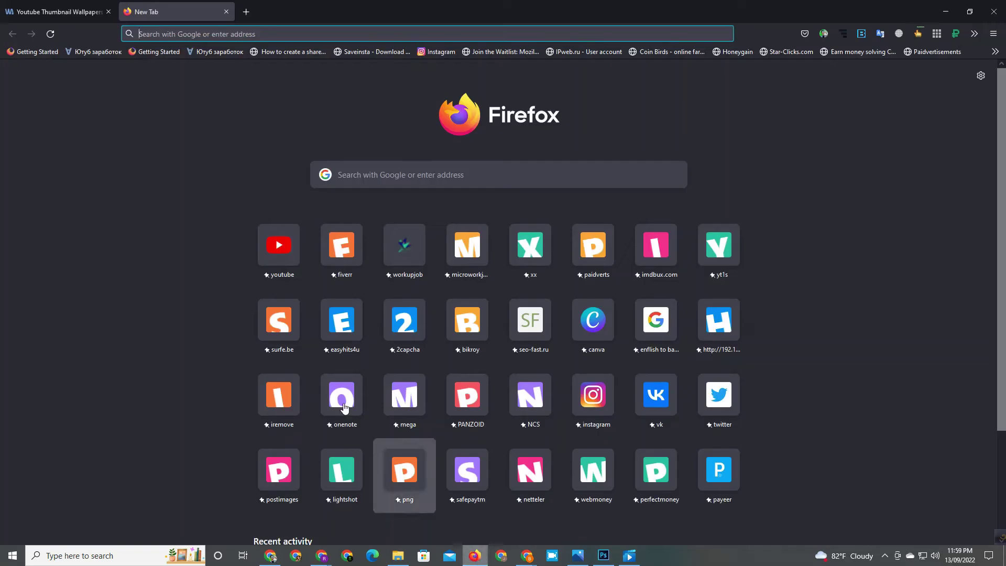
pyautogui.rightClick(391, 168)
pyautogui.click(439, 247)
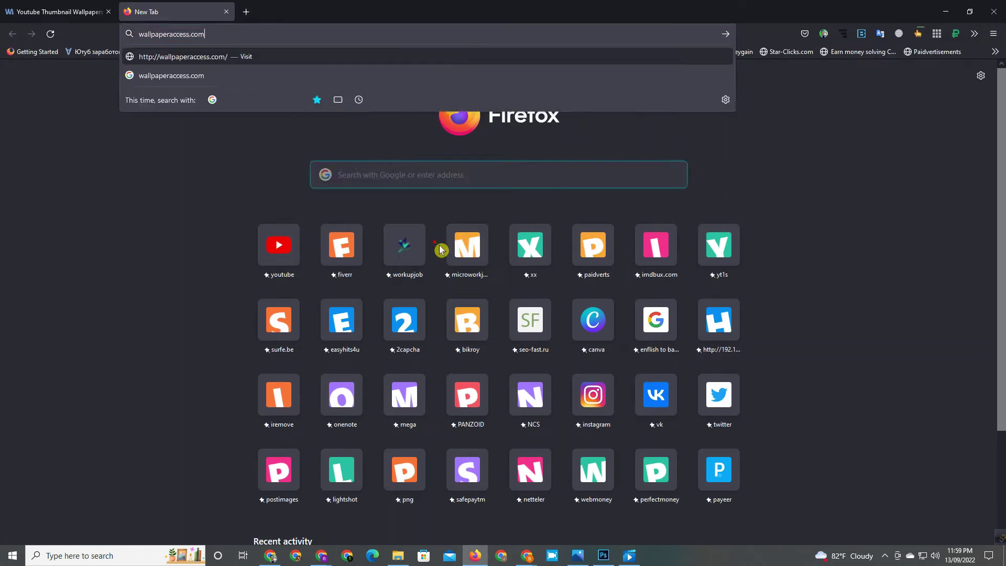
pyautogui.click(727, 35)
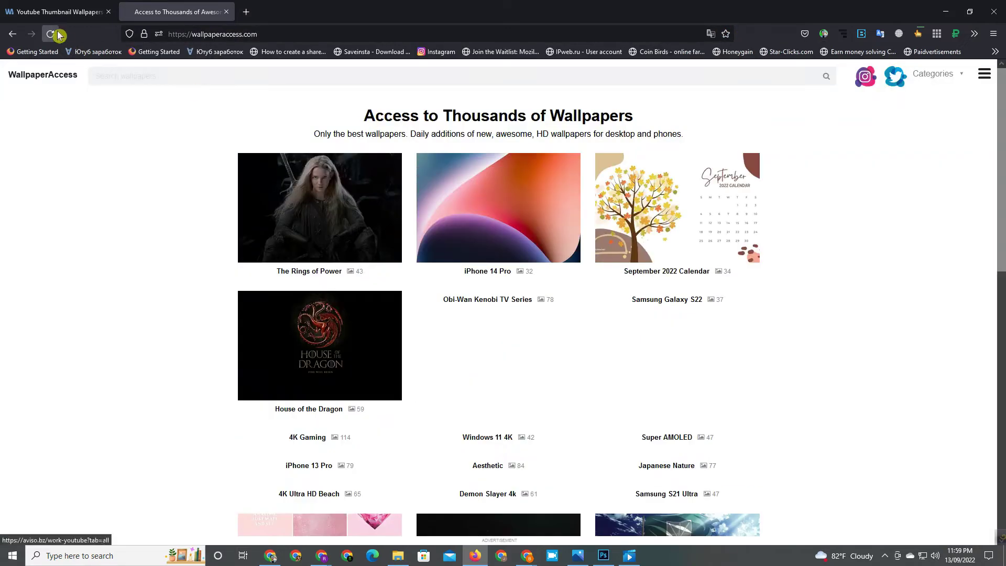
# Step: From the open YouTube thumbnail wallpapers page, download the 1200x675 dark-red and orange polygon wallpaper in full resolution
pyautogui.click(55, 12)
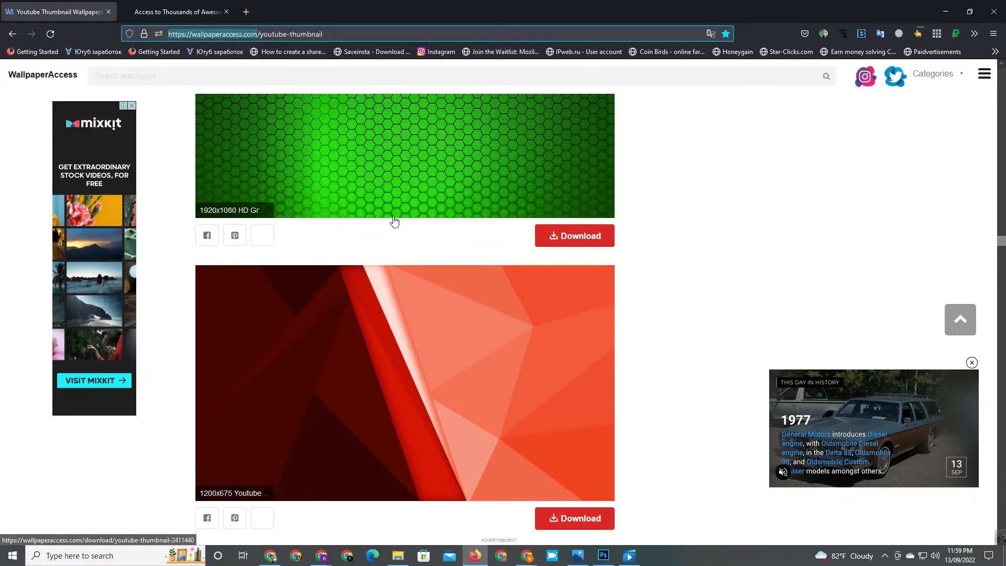
pyautogui.scroll(-4, 397, 219)
pyautogui.scroll(1, 438, 278)
pyautogui.scroll(-4, 438, 278)
pyautogui.scroll(3, 438, 278)
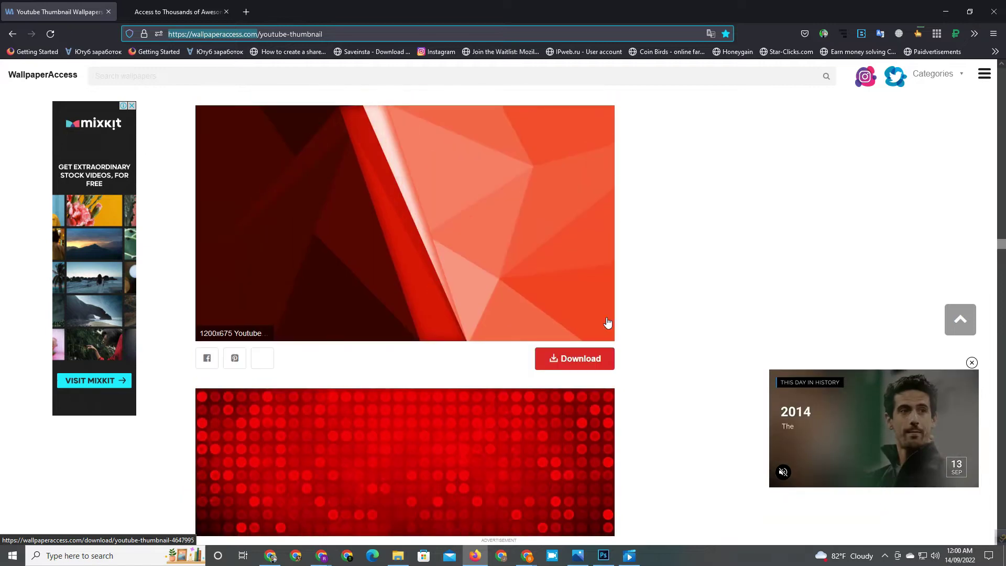
pyautogui.click(565, 359)
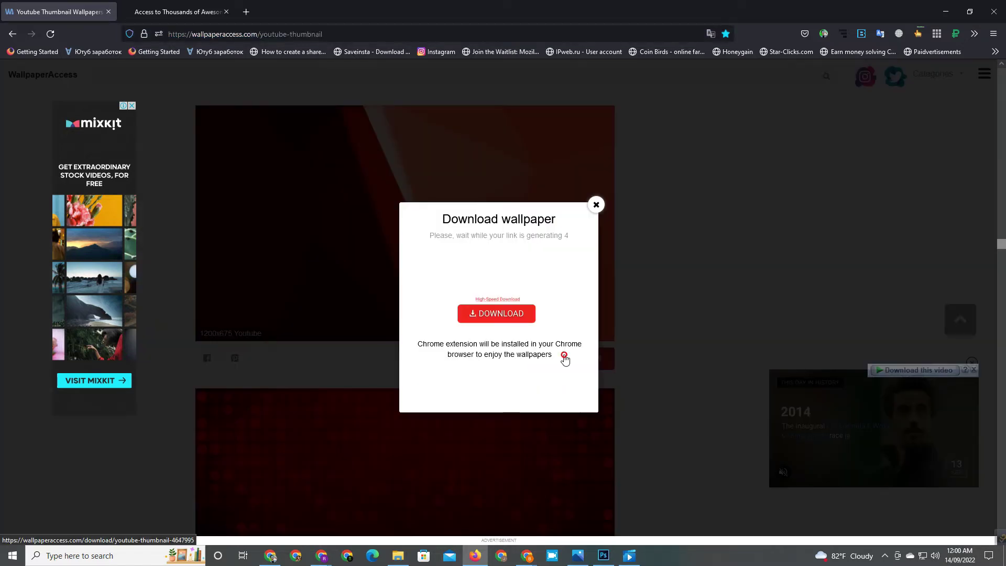
pyautogui.click(517, 315)
pyautogui.click(73, 13)
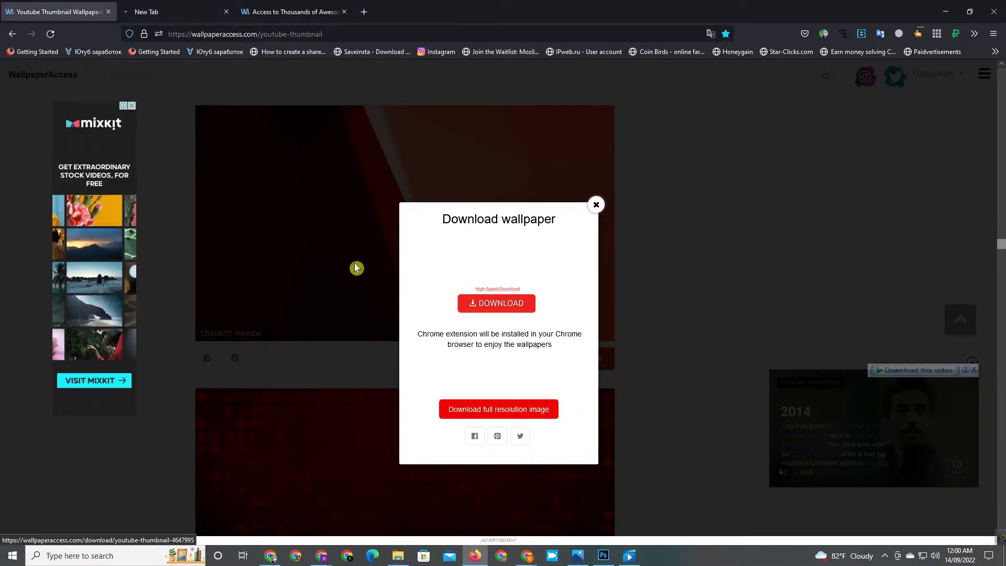
pyautogui.click(511, 411)
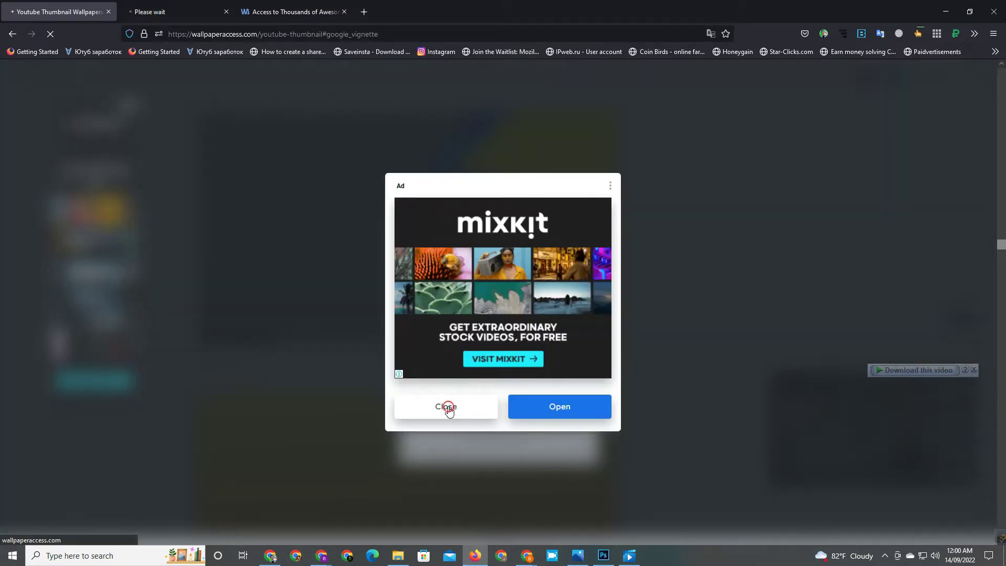
pyautogui.click(447, 409)
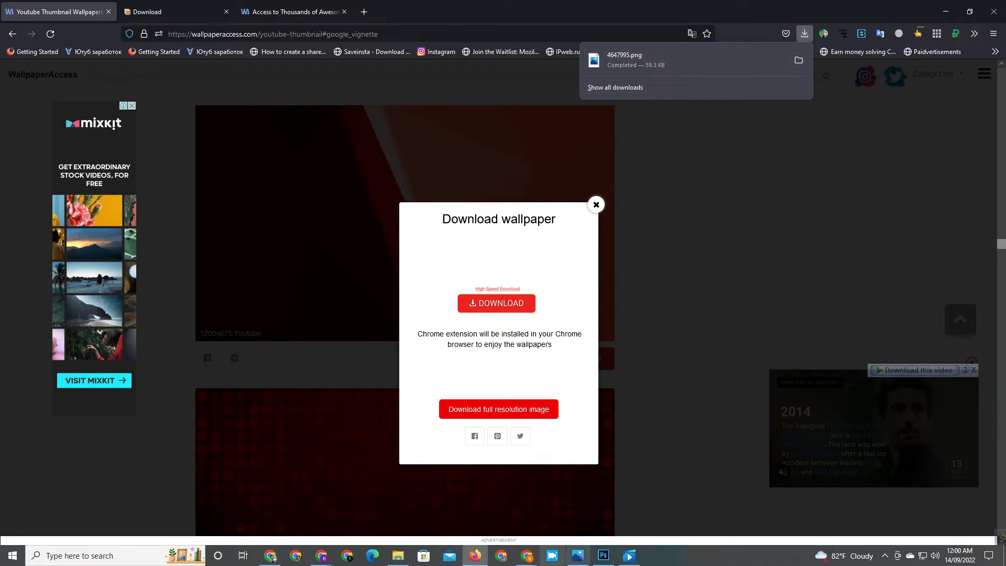
# Step: Switch to Photoshop and place the image 4647995 from the Downloads folder as an embedded object in Untitled-1
pyautogui.click(603, 556)
pyautogui.click(30, 8)
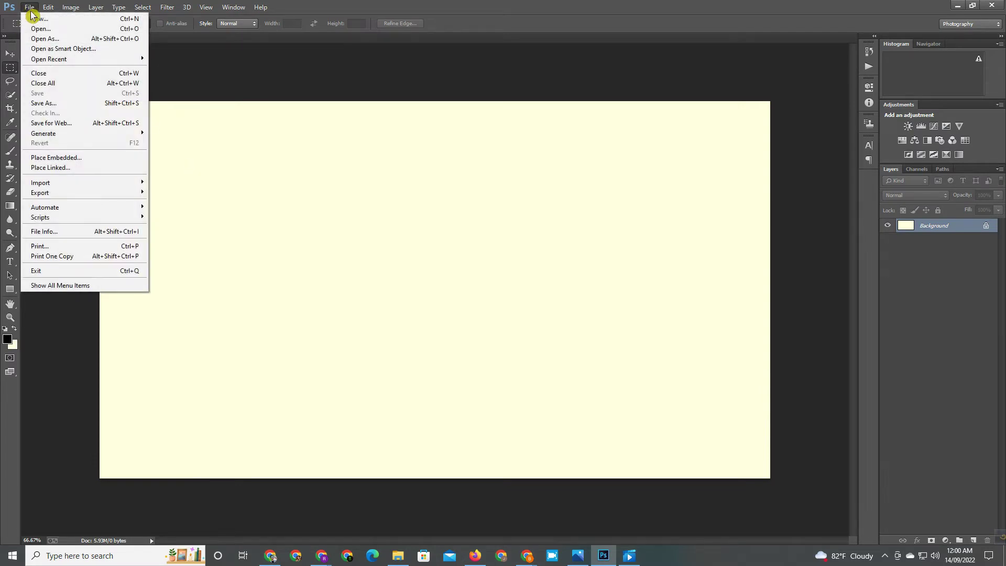
pyautogui.click(57, 158)
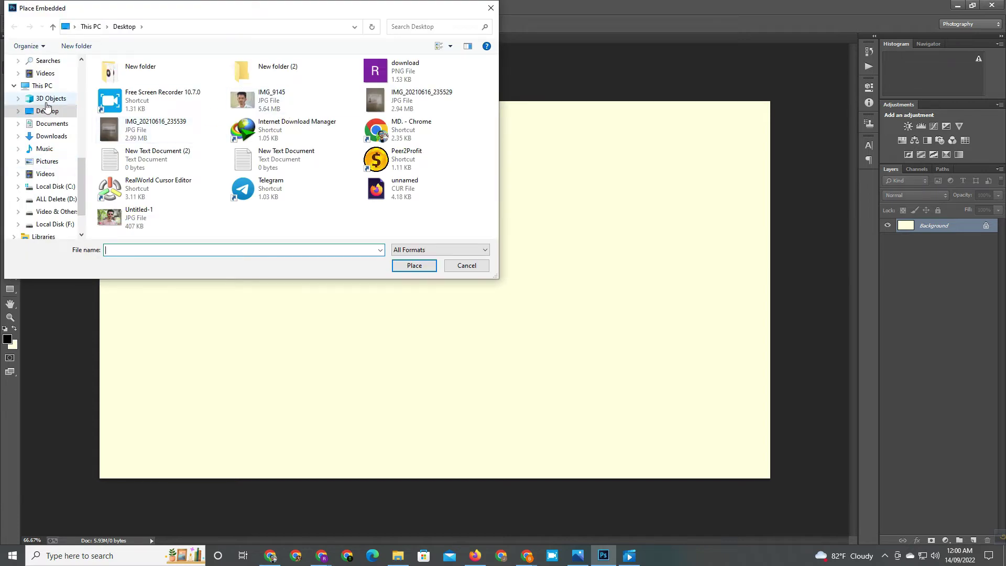
pyautogui.click(51, 136)
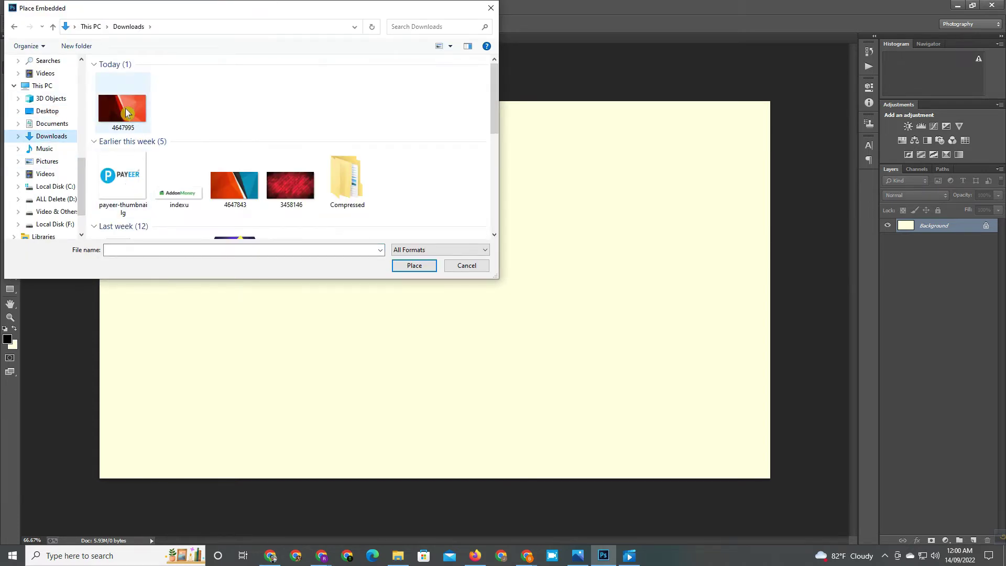
pyautogui.doubleClick(125, 111)
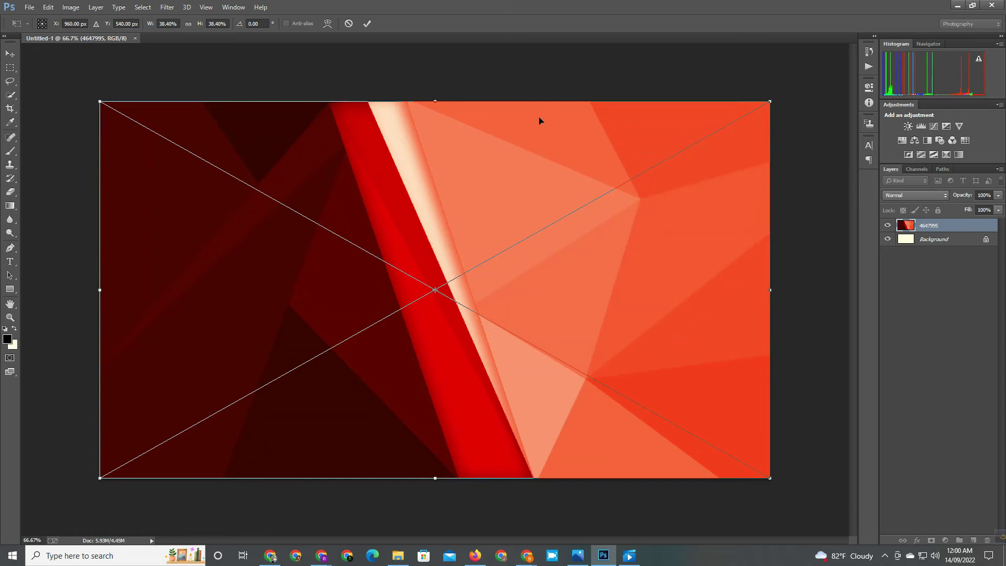
# Step: Stretch the placed wallpaper slightly past all canvas edges, to about 39.2% width and 39.4% height, and set its layer opacity to 84%
pyautogui.moveTo(434, 101); pyautogui.dragTo(435, 96)
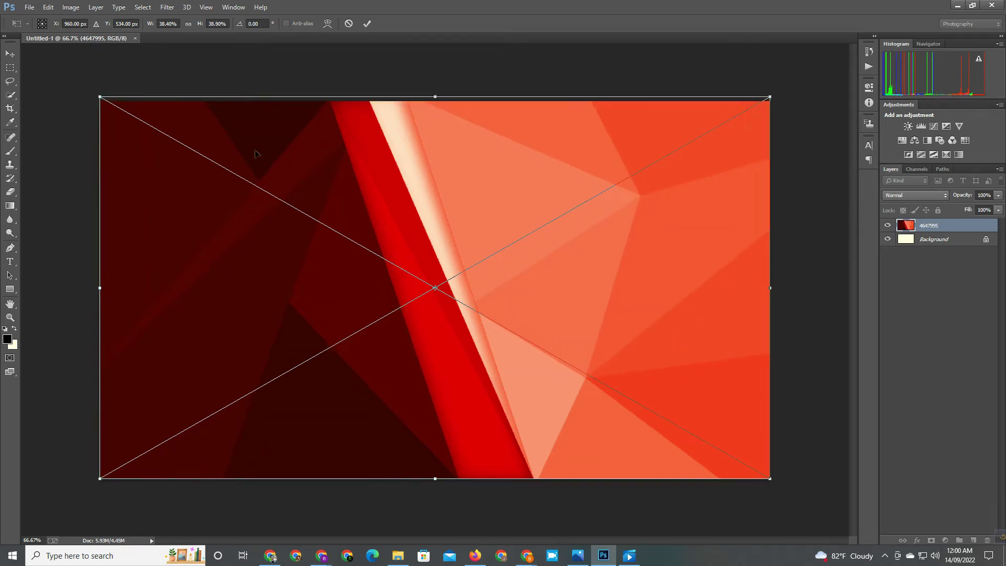
pyautogui.moveTo(100, 287); pyautogui.dragTo(92, 287)
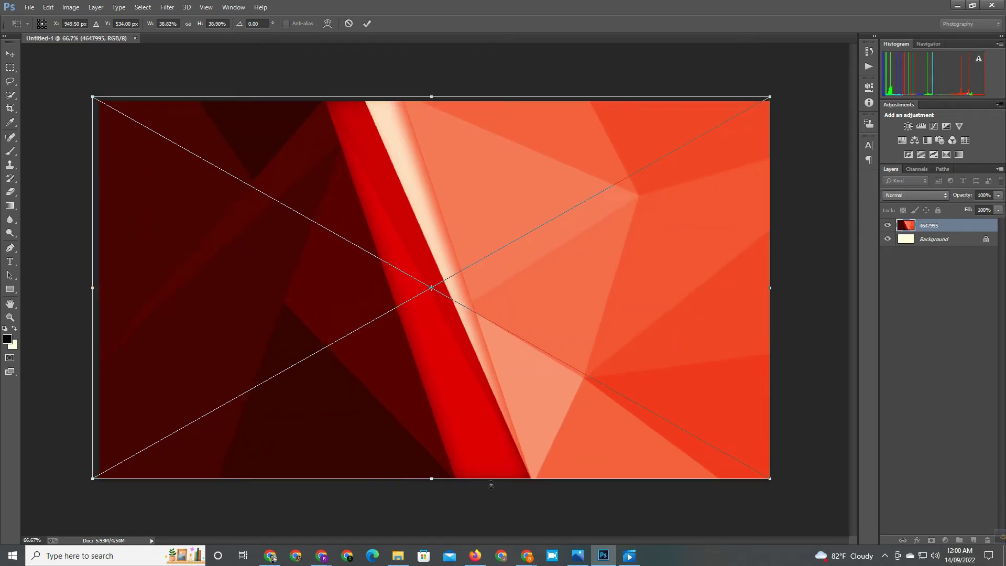
pyautogui.moveTo(441, 480); pyautogui.dragTo(441, 483)
pyautogui.moveTo(767, 291); pyautogui.dragTo(776, 291)
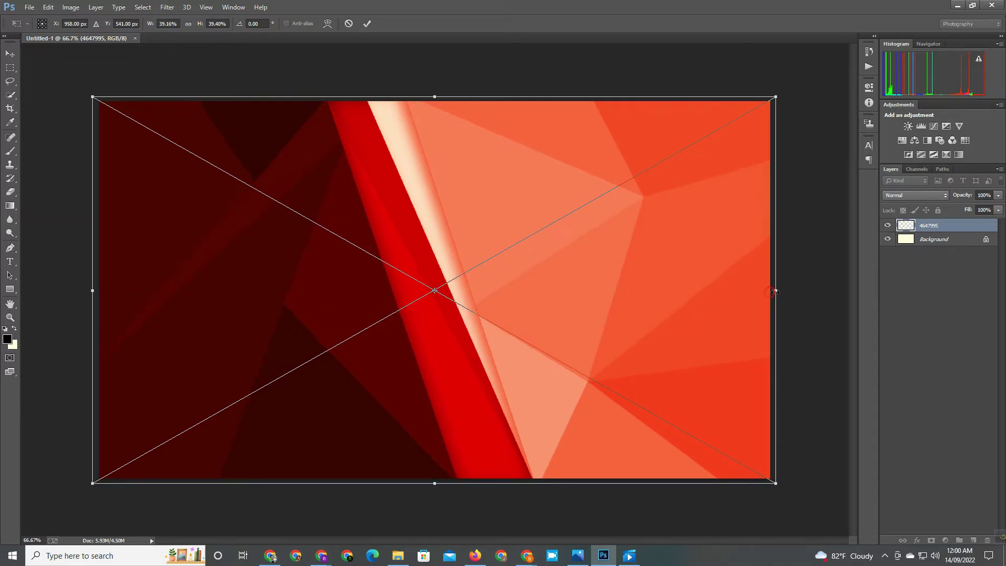
pyautogui.click(368, 24)
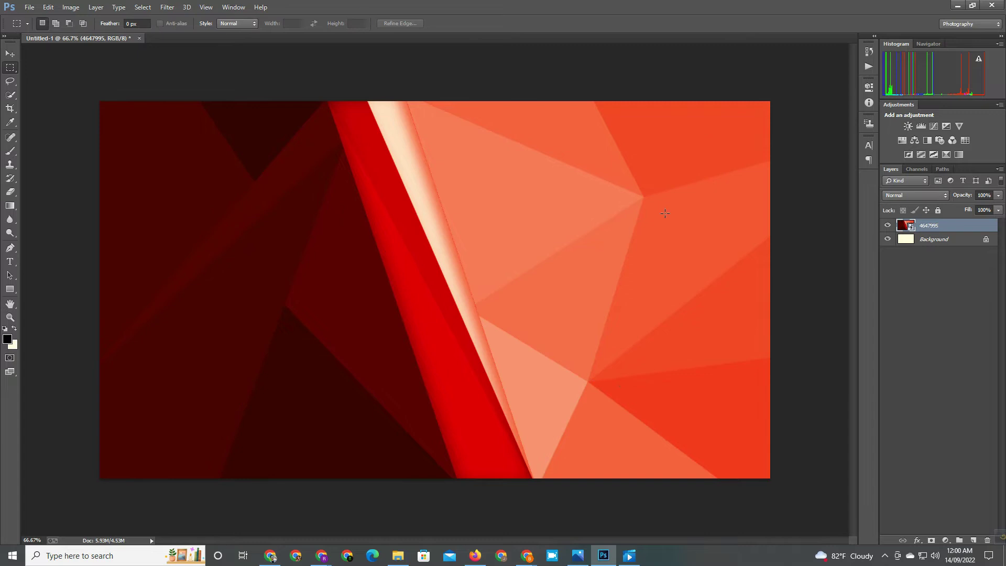
pyautogui.click(997, 195)
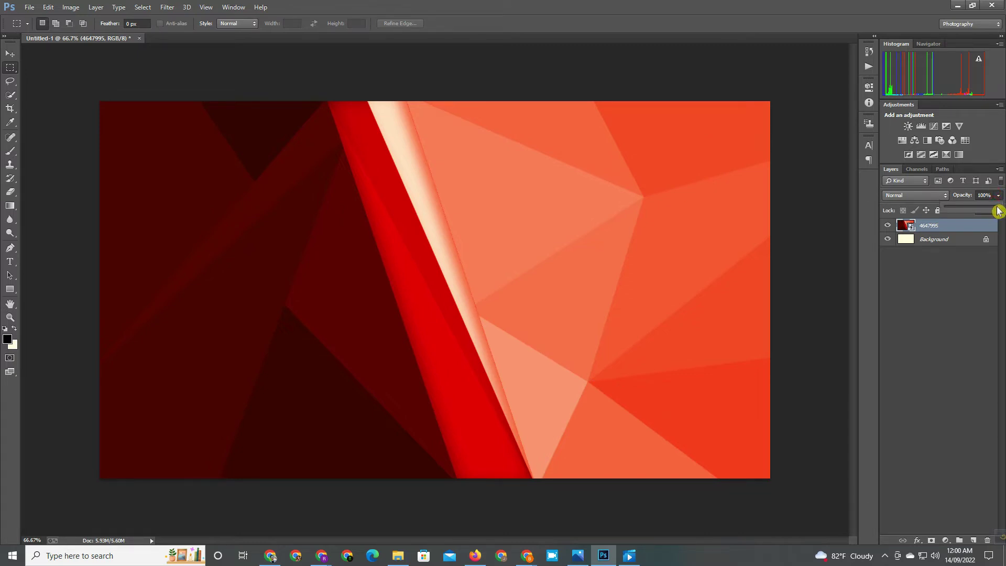
pyautogui.moveTo(993, 206); pyautogui.dragTo(996, 212)
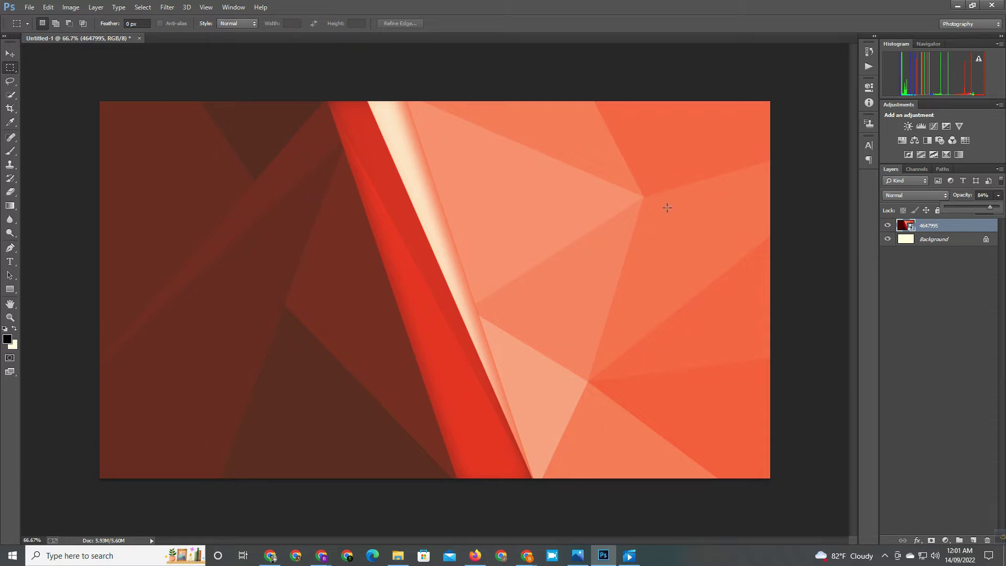
# Step: Open the portrait photo IMG_9145 from the Desktop and dock its floating window as a document tab
pyautogui.click(29, 8)
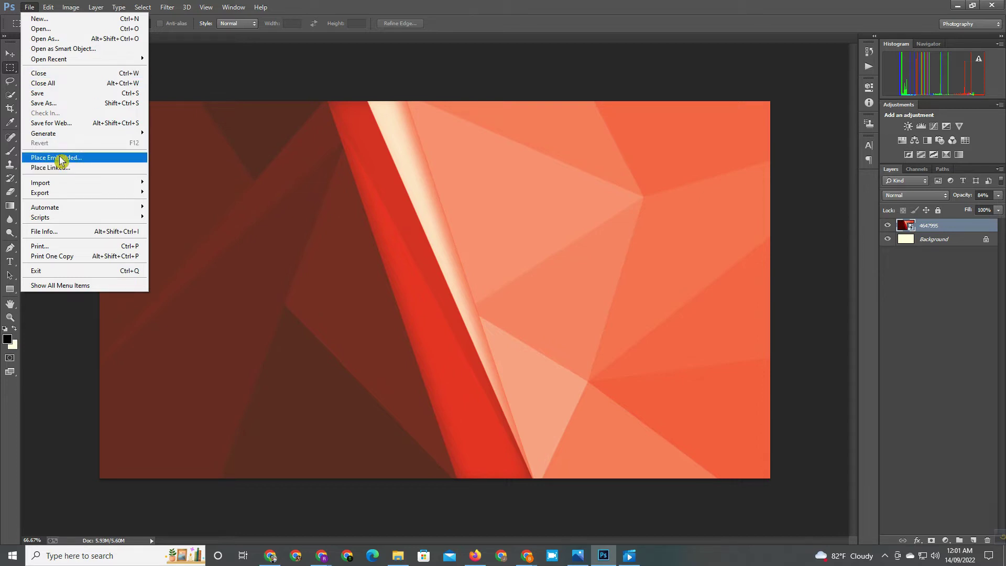
pyautogui.click(62, 29)
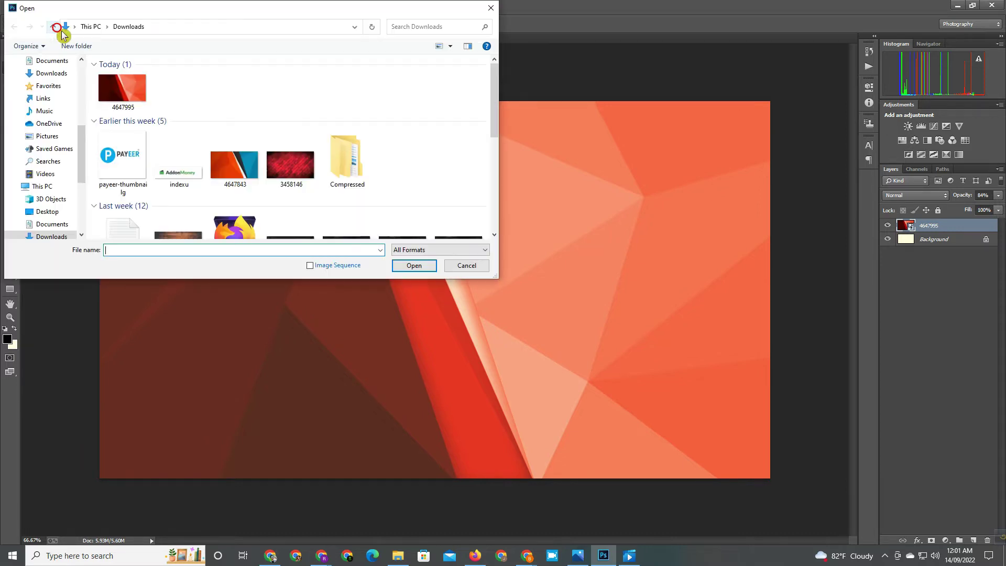
pyautogui.scroll(4, 20, 88)
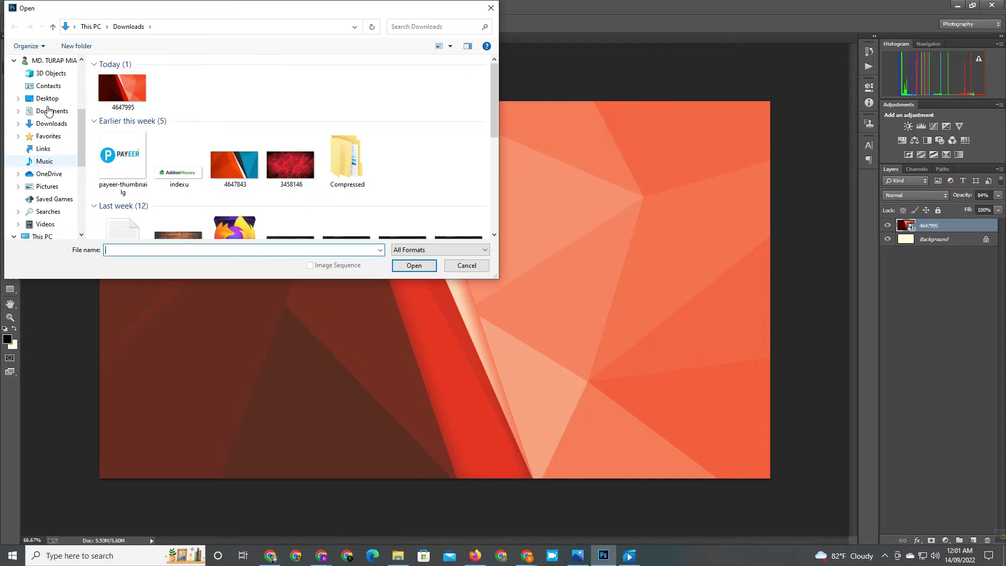
pyautogui.click(45, 78)
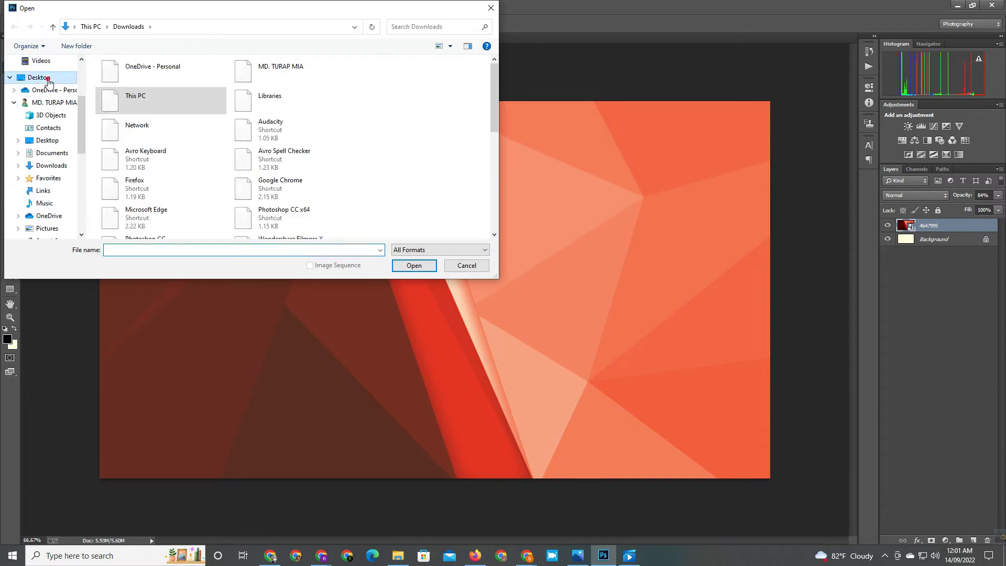
pyautogui.scroll(-5, 380, 160)
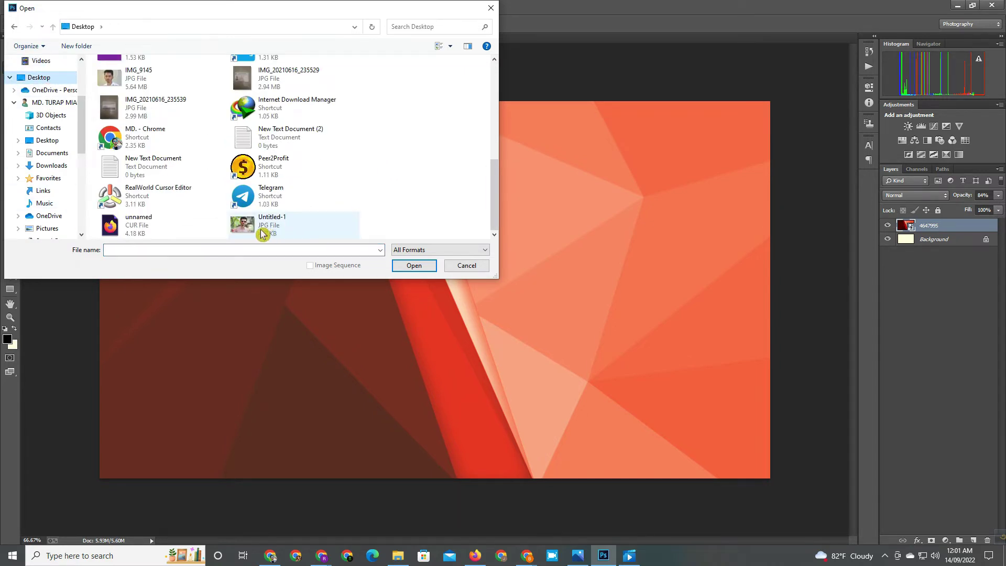
pyautogui.doubleClick(128, 68)
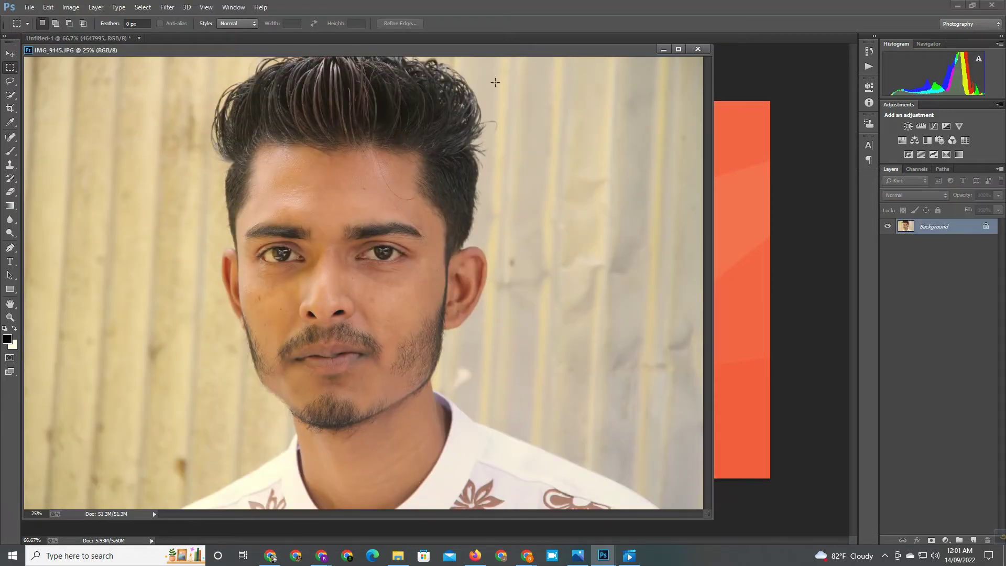
pyautogui.moveTo(515, 55); pyautogui.dragTo(587, 38)
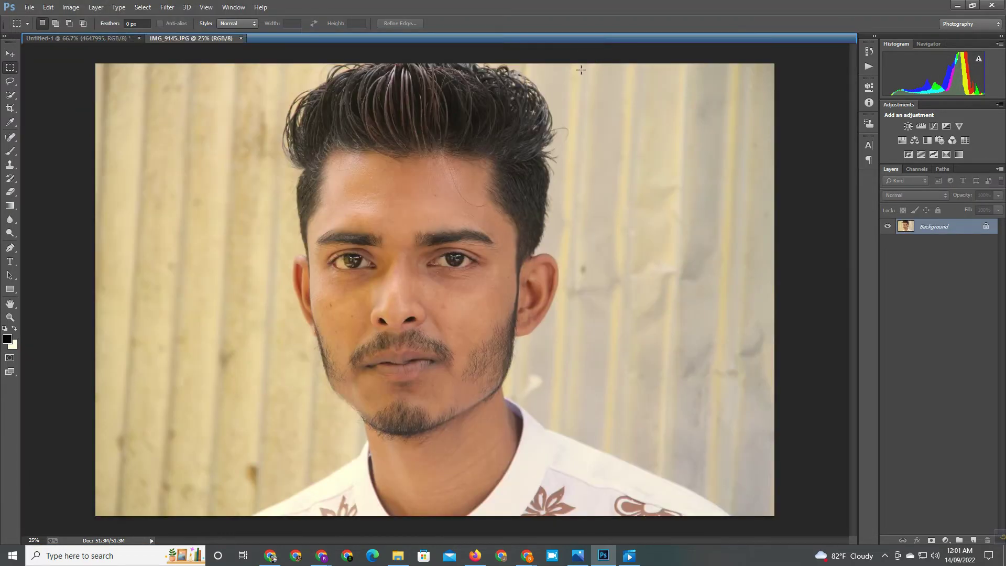
# Step: Select the man's hair, face, ears, neck and shirt with the Quick Selection tool
pyautogui.click(9, 94)
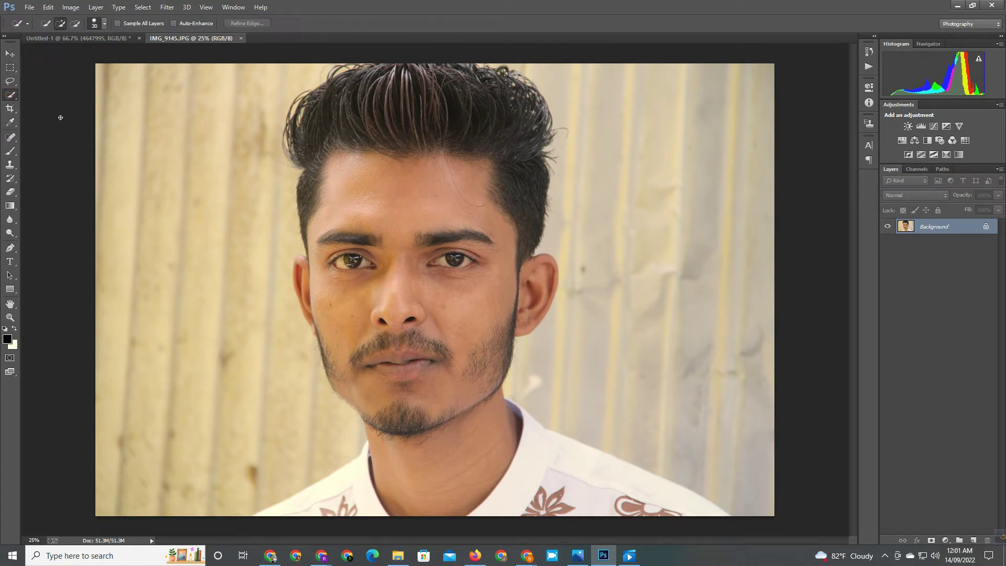
pyautogui.moveTo(362, 98)
pyautogui.mouseDown()
pyautogui.moveTo(411, 107)
pyautogui.moveTo(471, 144)
pyautogui.moveTo(512, 144)
pyautogui.moveTo(527, 260)
pyautogui.moveTo(544, 288)
pyautogui.moveTo(496, 329)
pyautogui.moveTo(463, 401)
pyautogui.moveTo(396, 281)
pyautogui.mouseUp()
pyautogui.moveTo(330, 281); pyautogui.dragTo(301, 284)
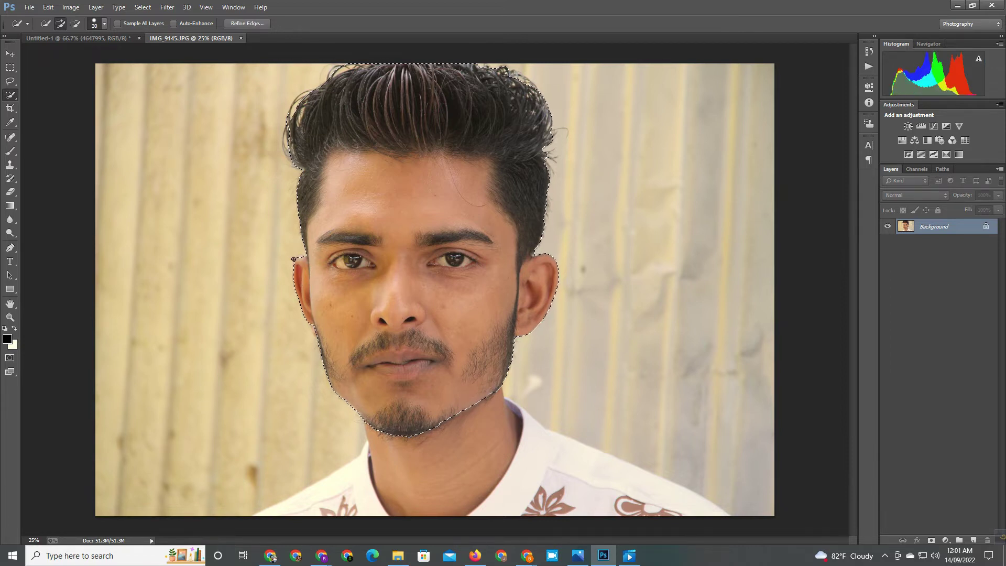
pyautogui.moveTo(445, 422)
pyautogui.mouseDown()
pyautogui.moveTo(484, 421)
pyautogui.moveTo(530, 460)
pyautogui.moveTo(655, 503)
pyautogui.mouseUp()
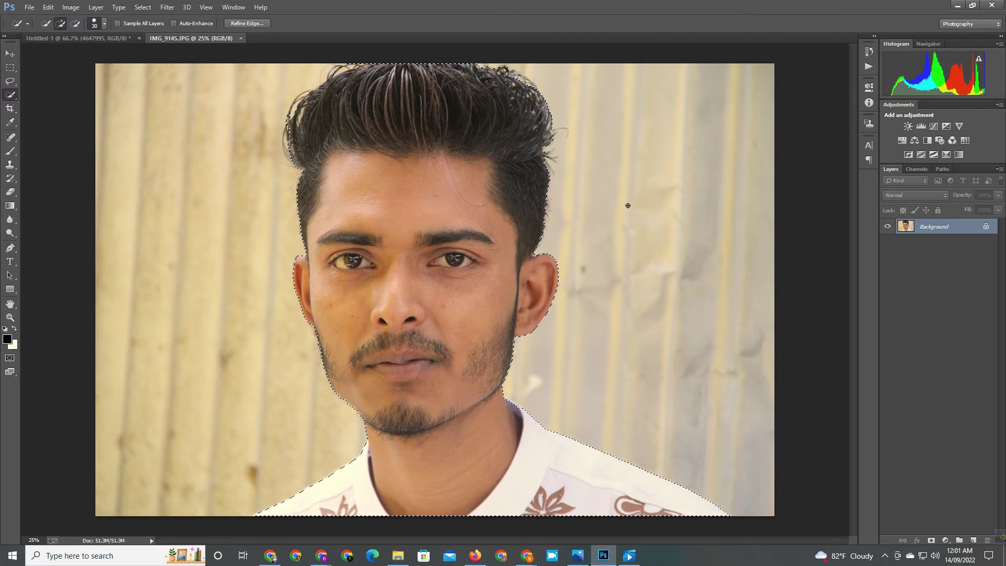
# Step: Refine the selection edge with Smart Radius on, radius 1.3 px, smooth 11, feather 1.5 px and contrast 11%
pyautogui.click(258, 25)
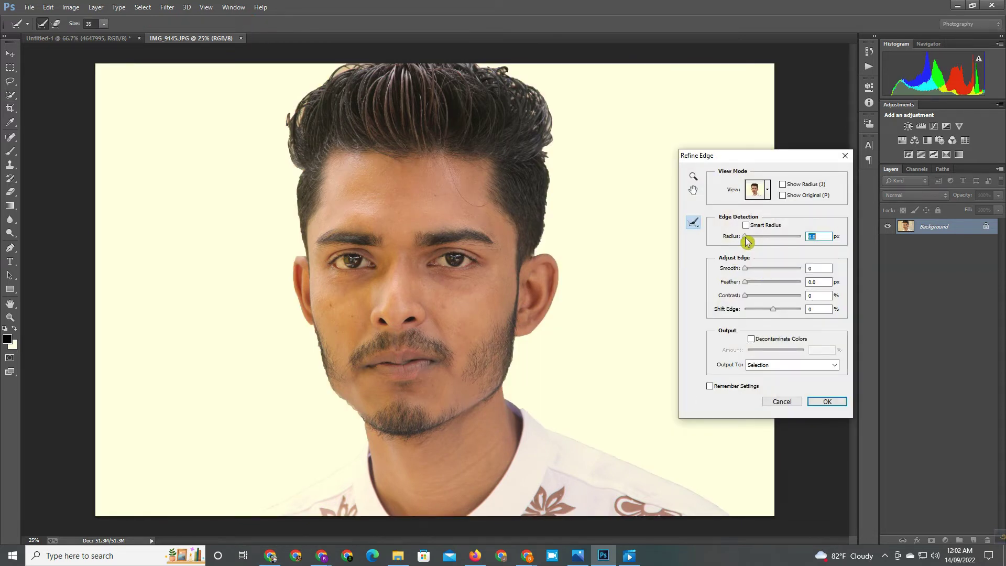
pyautogui.click(744, 236)
pyautogui.click(741, 220)
pyautogui.click(743, 234)
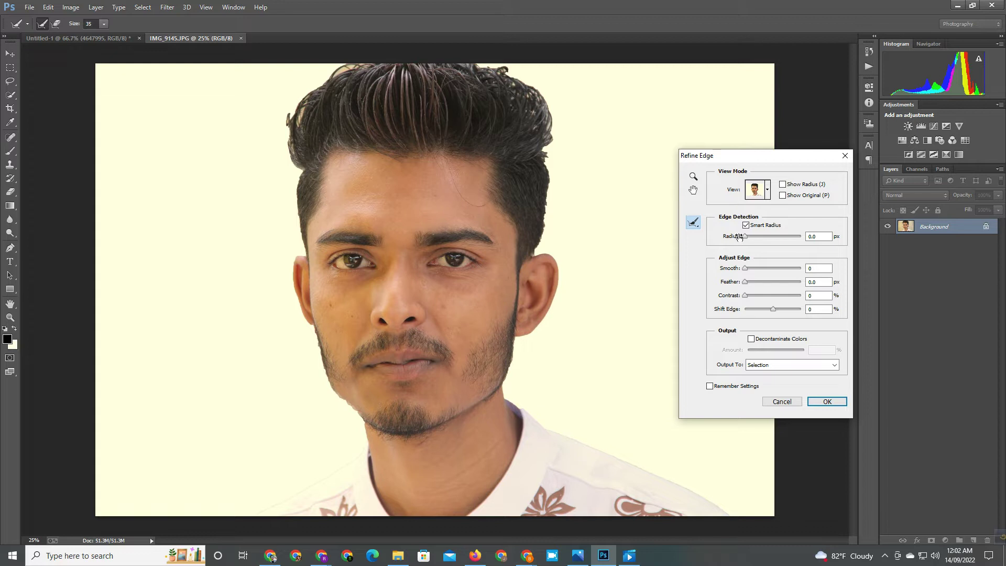
pyautogui.moveTo(738, 236); pyautogui.dragTo(744, 237)
pyautogui.click(744, 268)
pyautogui.moveTo(738, 269); pyautogui.dragTo(737, 282)
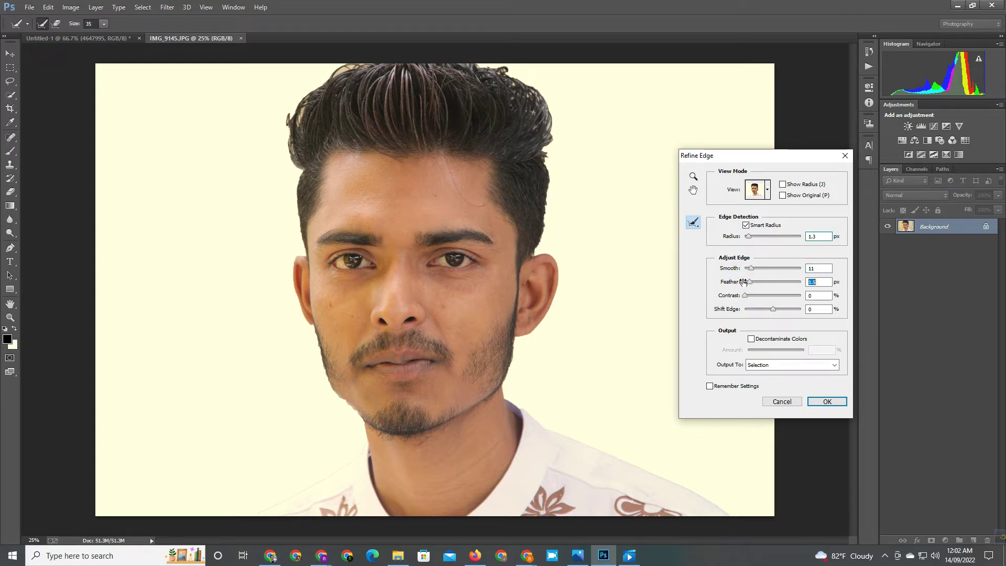
pyautogui.click(736, 296)
pyautogui.moveTo(735, 298); pyautogui.dragTo(741, 295)
# Step: Output the refined selection of the man to a new layer
pyautogui.click(818, 365)
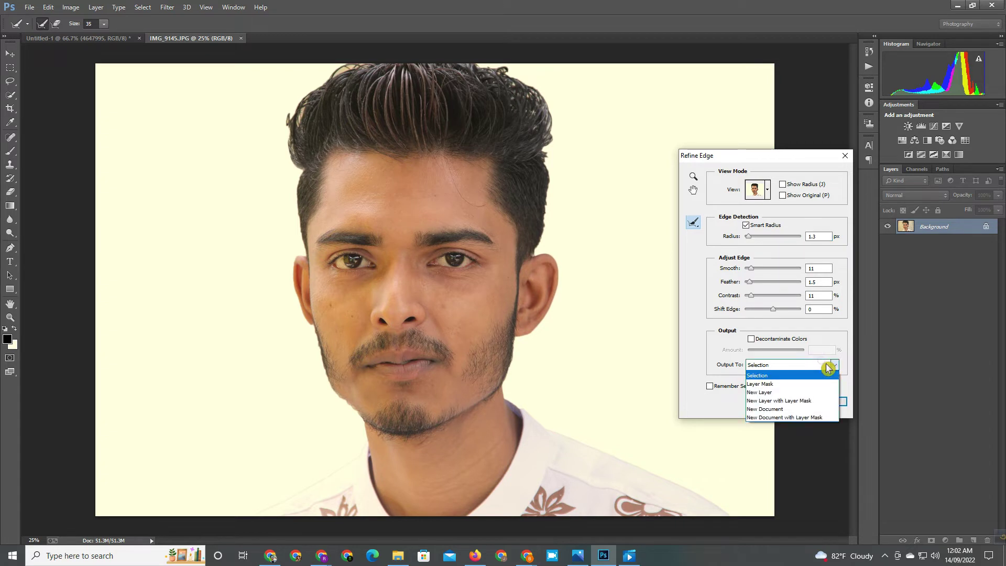
pyautogui.click(795, 393)
pyautogui.click(825, 400)
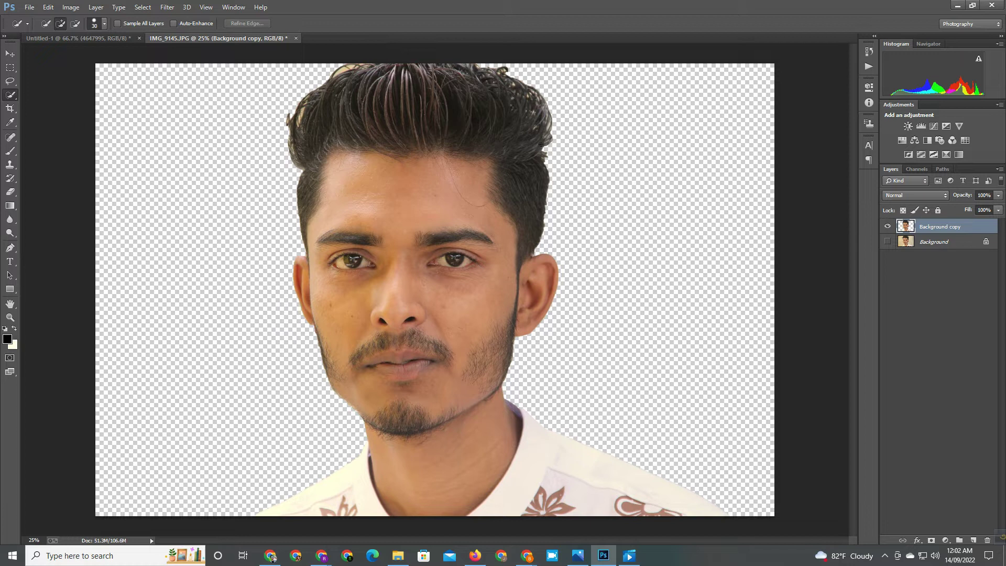
pyautogui.click(300, 109)
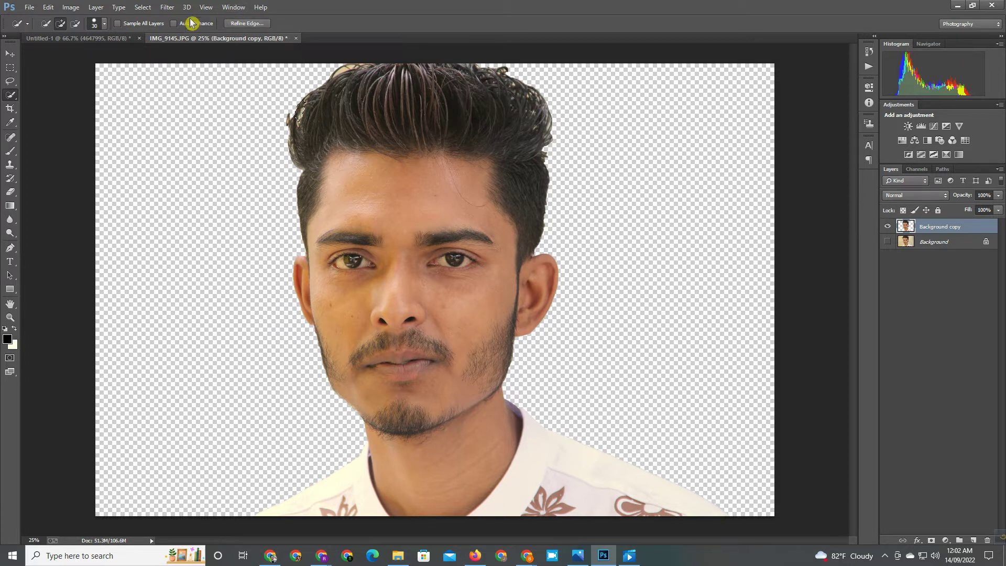
# Step: Undo the last quick selection on the cut-out portrait, leaving its layer style settings as they are
pyautogui.click(47, 7)
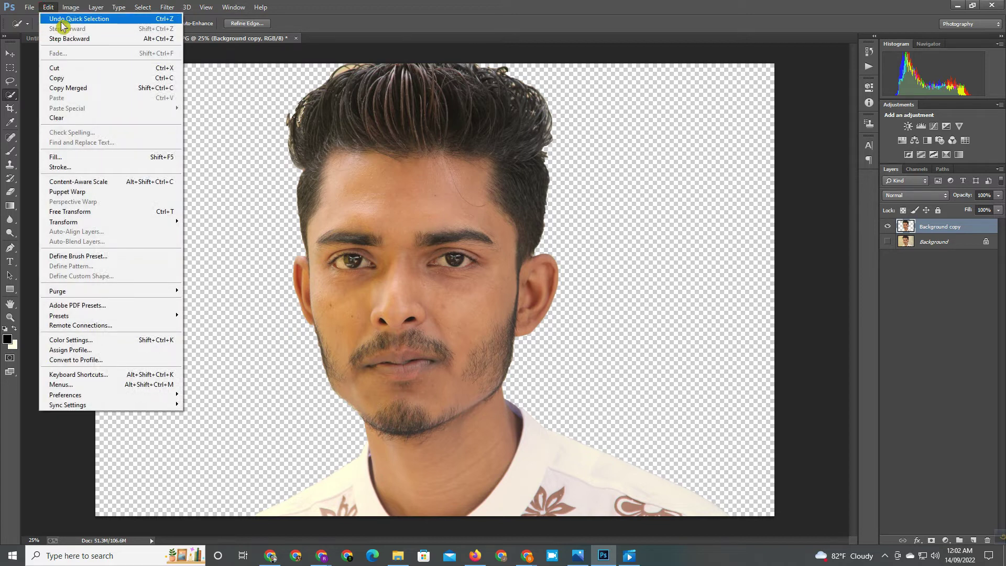
pyautogui.click(62, 20)
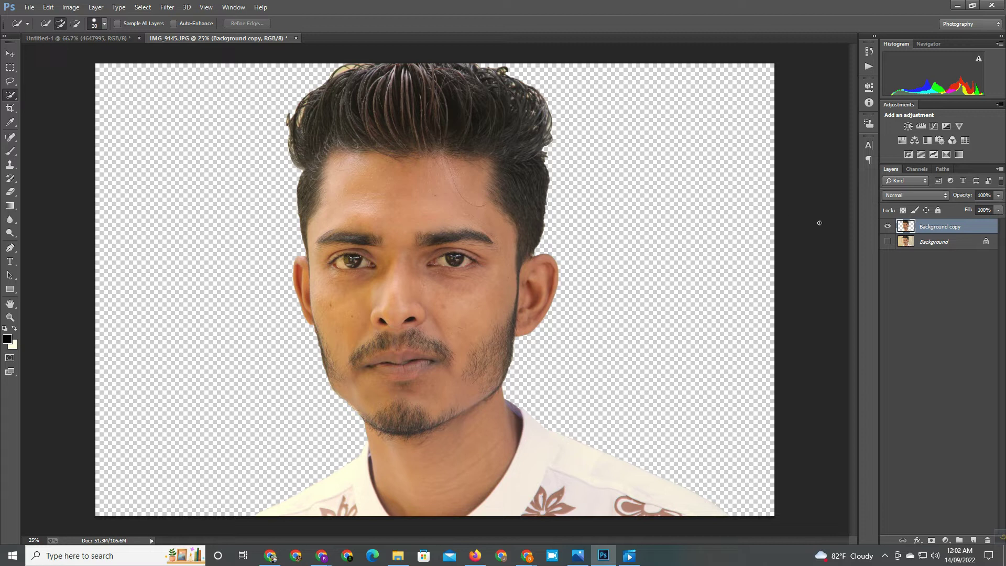
pyautogui.doubleClick(908, 227)
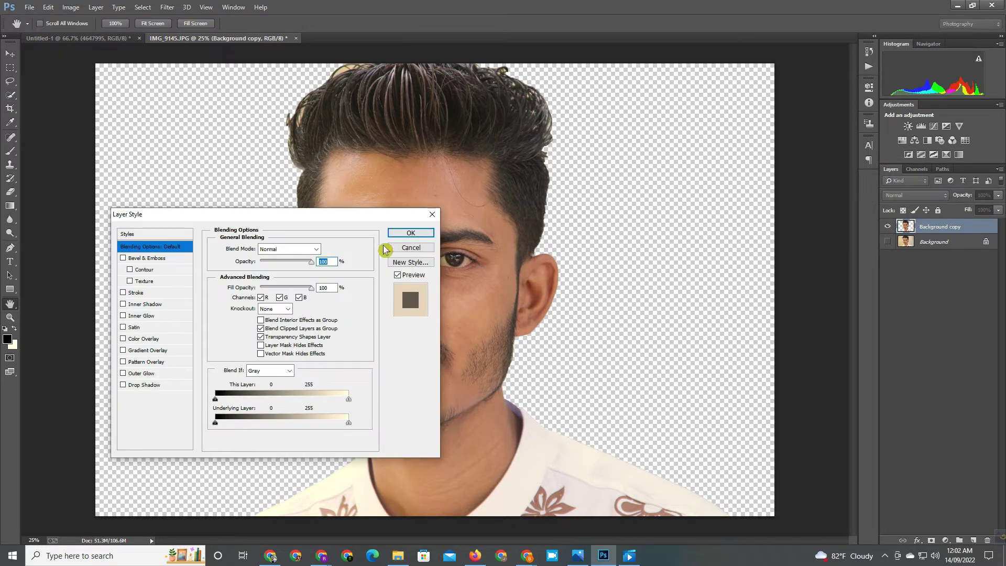
pyautogui.click(422, 231)
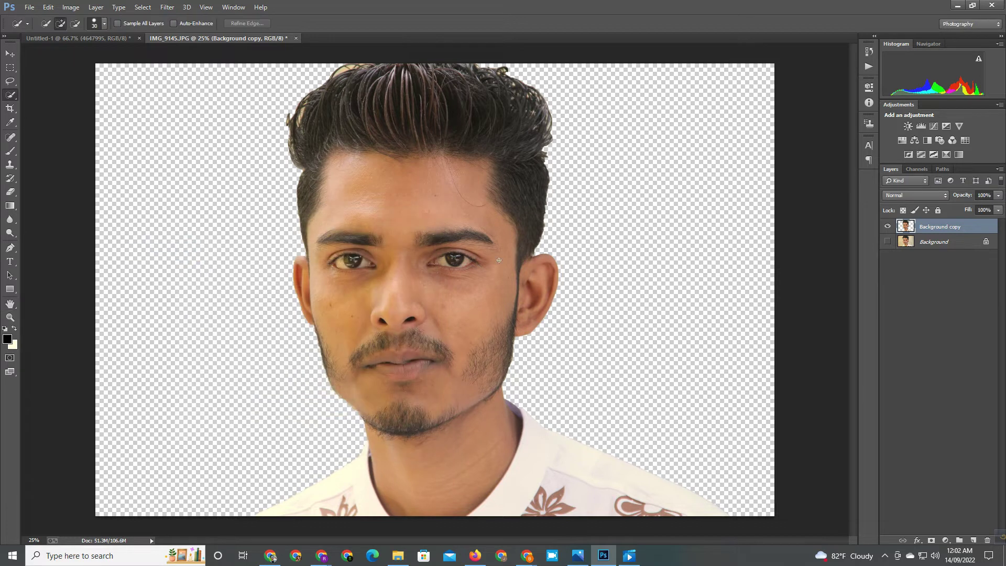
# Step: Move the cut-out portrait layer from IMG_9145 into the Untitled-1 thumbnail document with the Move tool
pyautogui.click(11, 54)
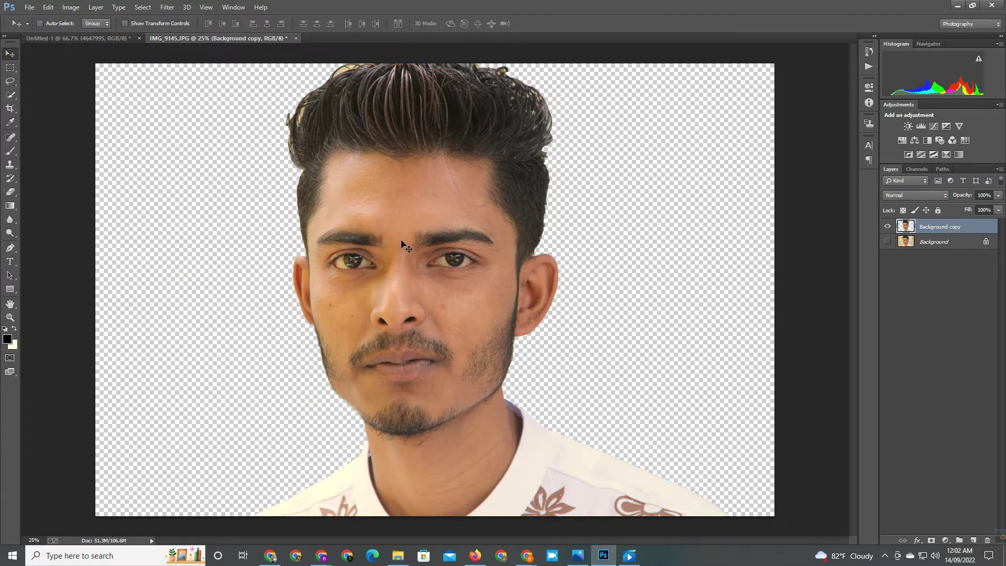
pyautogui.moveTo(443, 283); pyautogui.dragTo(485, 271)
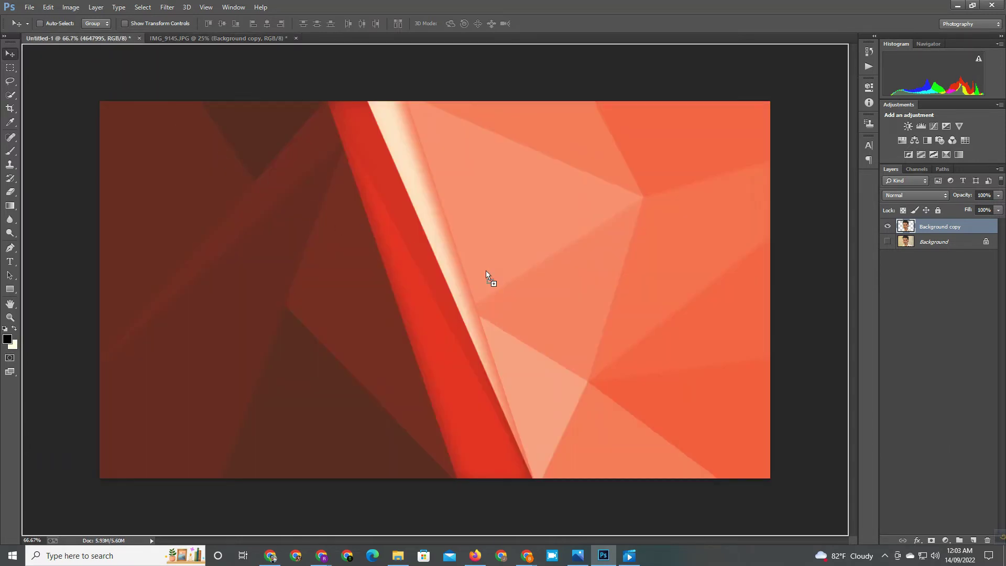
pyautogui.moveTo(573, 294); pyautogui.dragTo(573, 295)
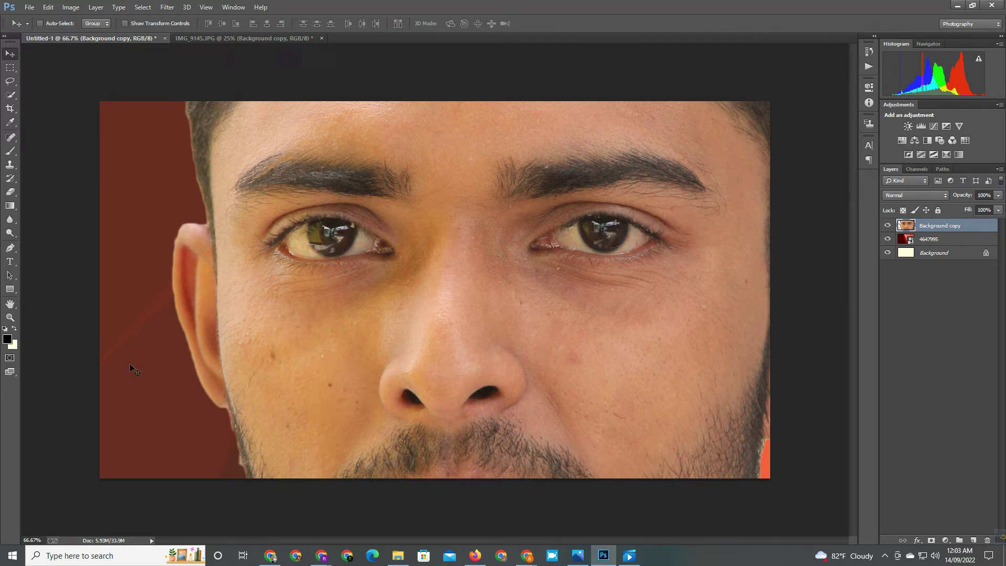
# Step: Free-transform the portrait down to about 30% of its size and position it over the right half of the thumbnail
pyautogui.hotkey('ctrl', 't')
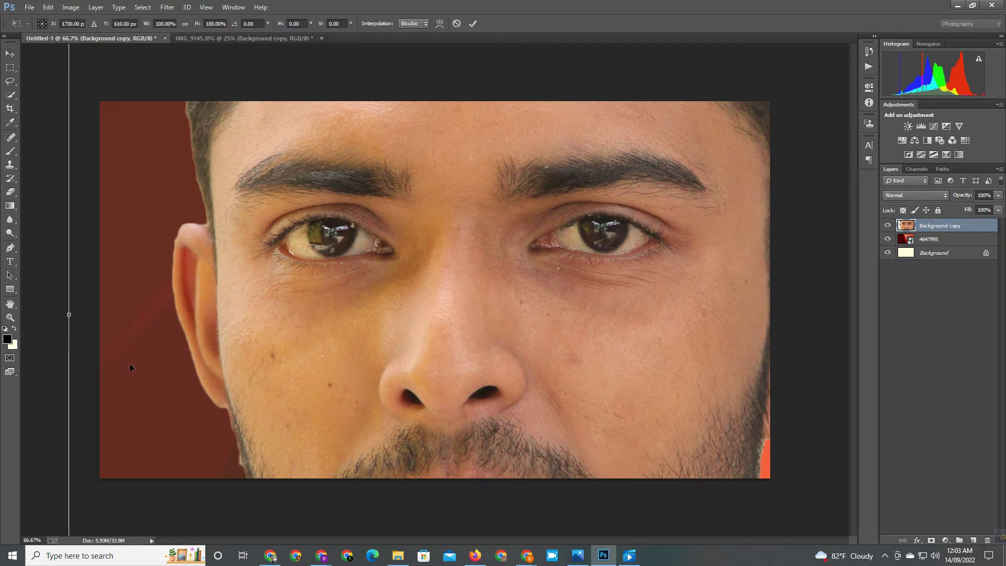
pyautogui.moveTo(228, 174); pyautogui.dragTo(347, 412)
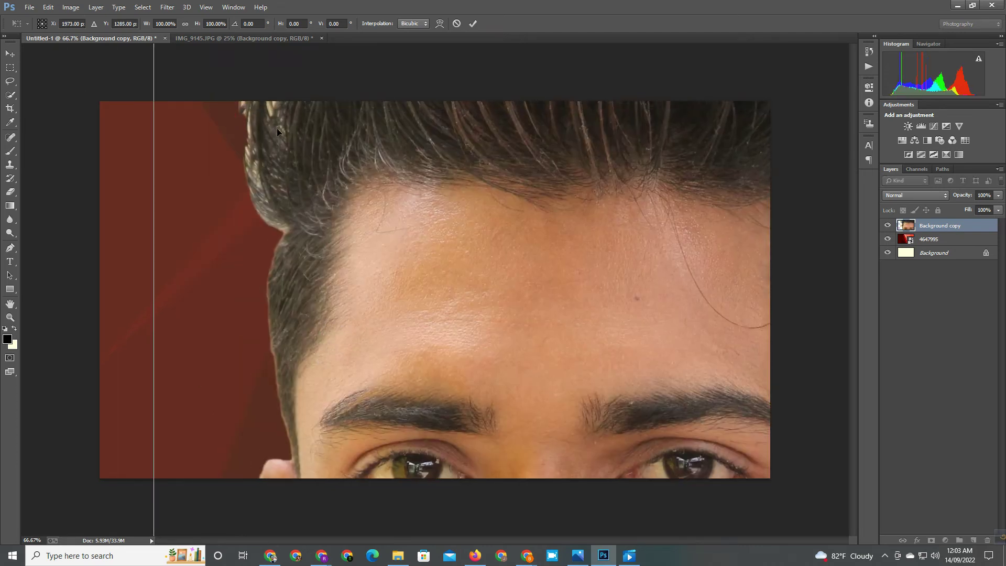
pyautogui.moveTo(276, 128); pyautogui.dragTo(356, 260)
pyautogui.moveTo(251, 168); pyautogui.dragTo(485, 409)
pyautogui.moveTo(523, 444); pyautogui.dragTo(427, 156)
pyautogui.moveTo(387, 120); pyautogui.dragTo(407, 101)
pyautogui.moveTo(481, 190)
pyautogui.mouseDown()
pyautogui.moveTo(492, 168)
pyautogui.moveTo(474, 157)
pyautogui.moveTo(478, 174)
pyautogui.mouseUp()
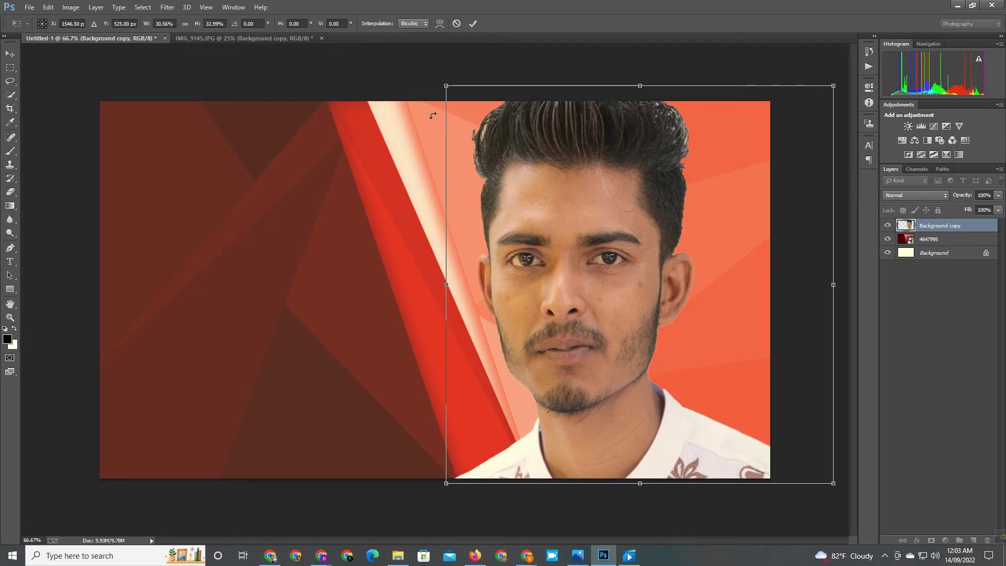
pyautogui.moveTo(445, 85)
pyautogui.mouseDown()
pyautogui.moveTo(467, 103)
pyautogui.moveTo(451, 105)
pyautogui.mouseUp()
pyautogui.click(476, 25)
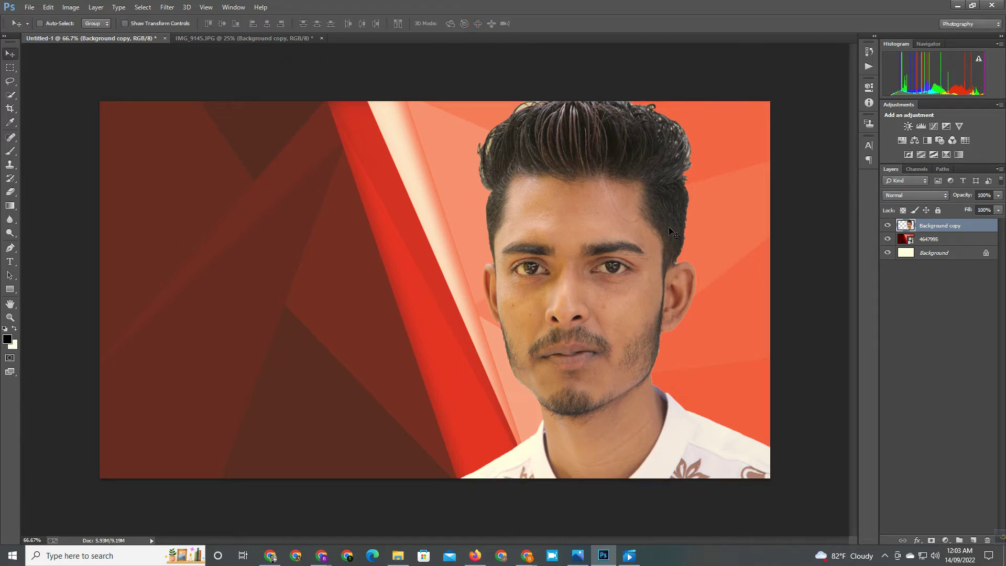
# Step: Add a thick outside stroke in near-white f9f9f9 at 100% opacity around the portrait layer
pyautogui.doubleClick(912, 225)
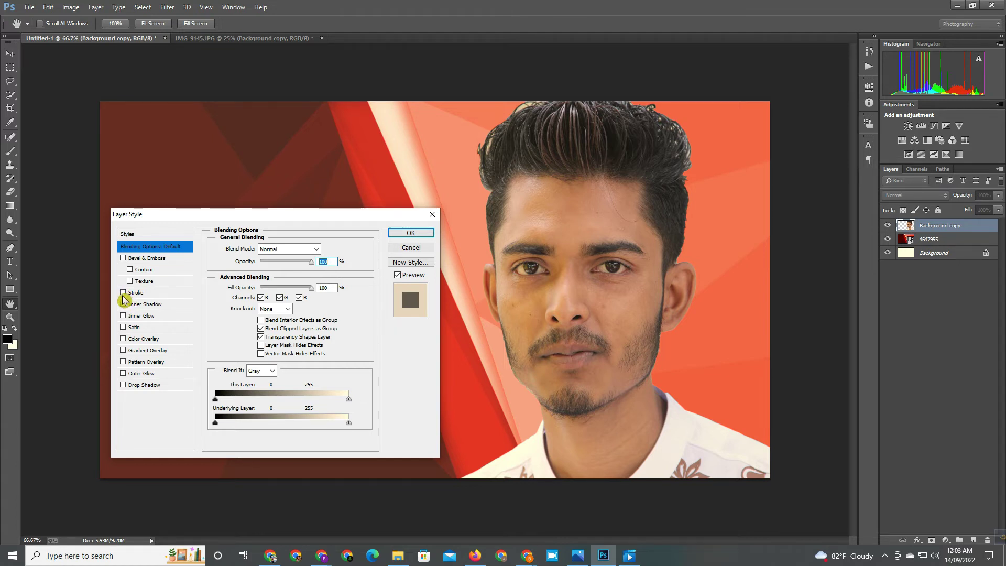
pyautogui.click(142, 287)
pyautogui.click(143, 290)
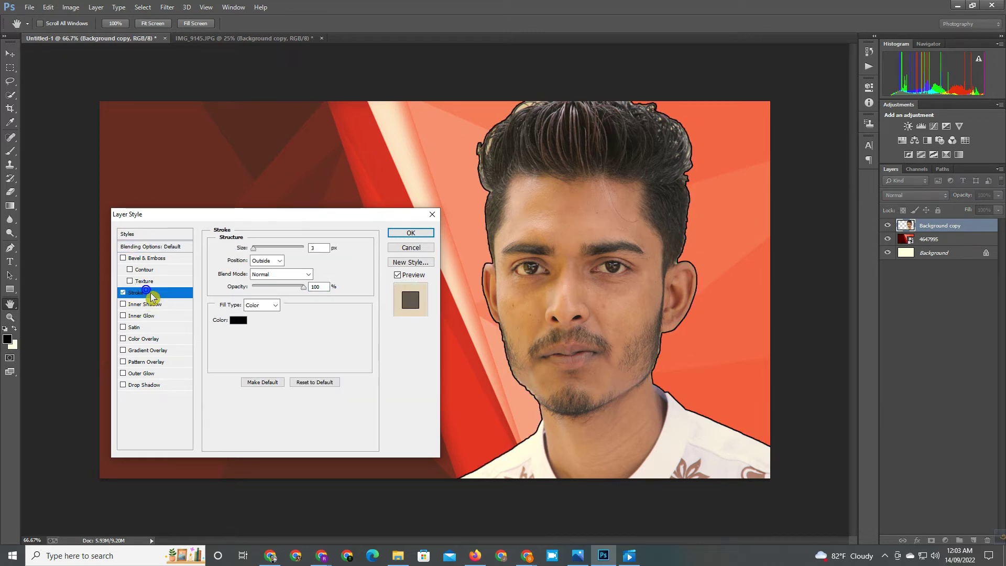
pyautogui.click(238, 320)
pyautogui.click(366, 151)
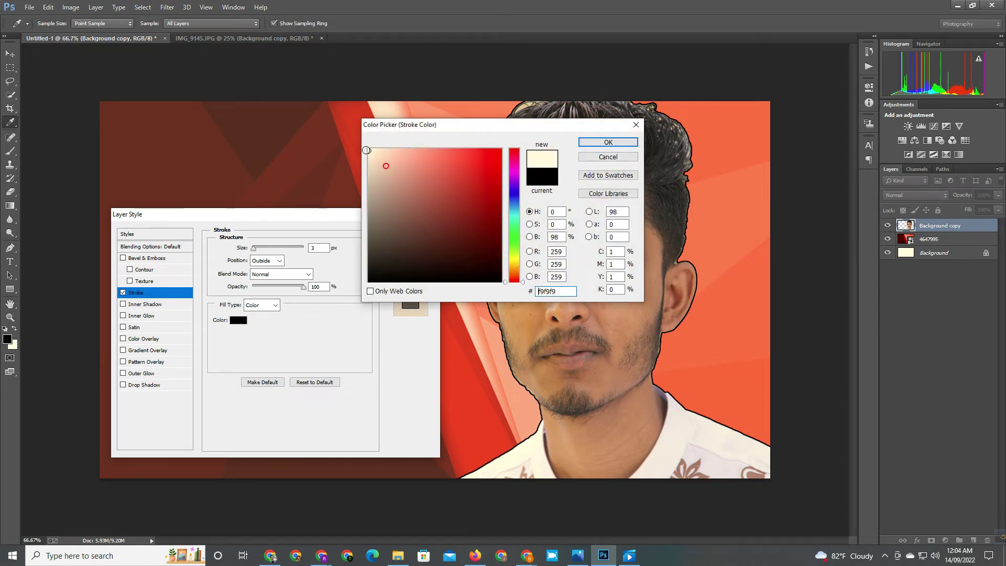
pyautogui.click(608, 142)
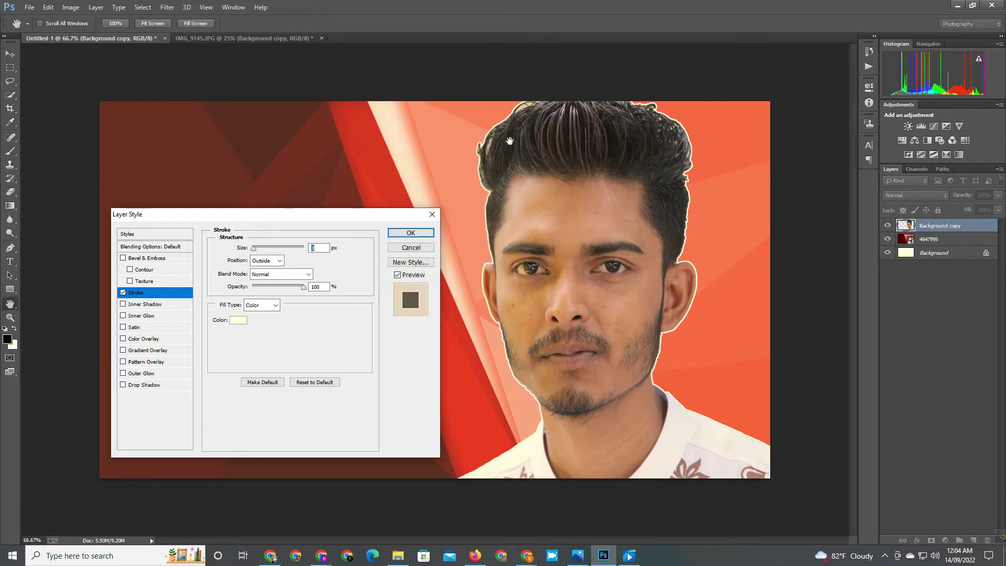
pyautogui.moveTo(255, 252); pyautogui.dragTo(265, 255)
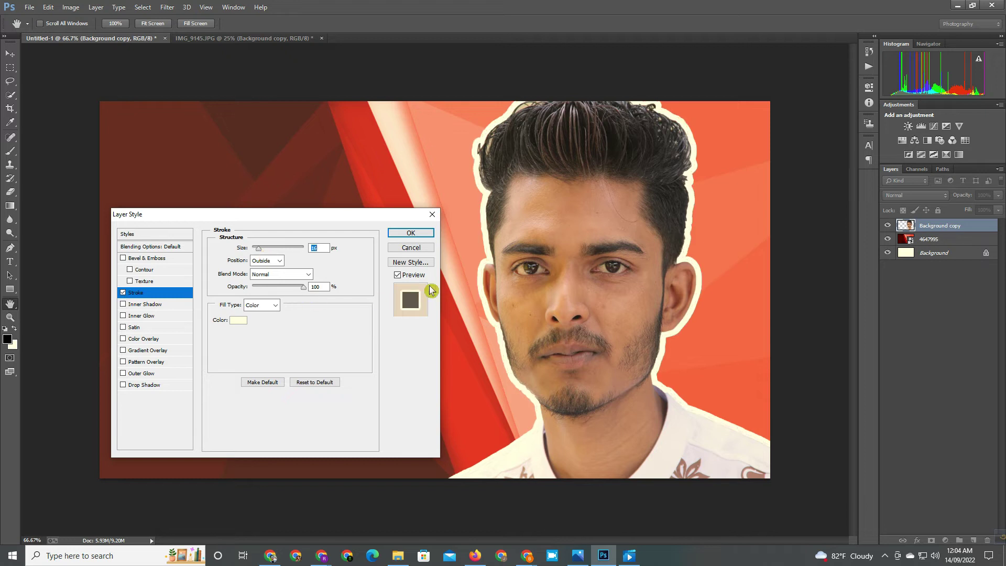
pyautogui.click(414, 234)
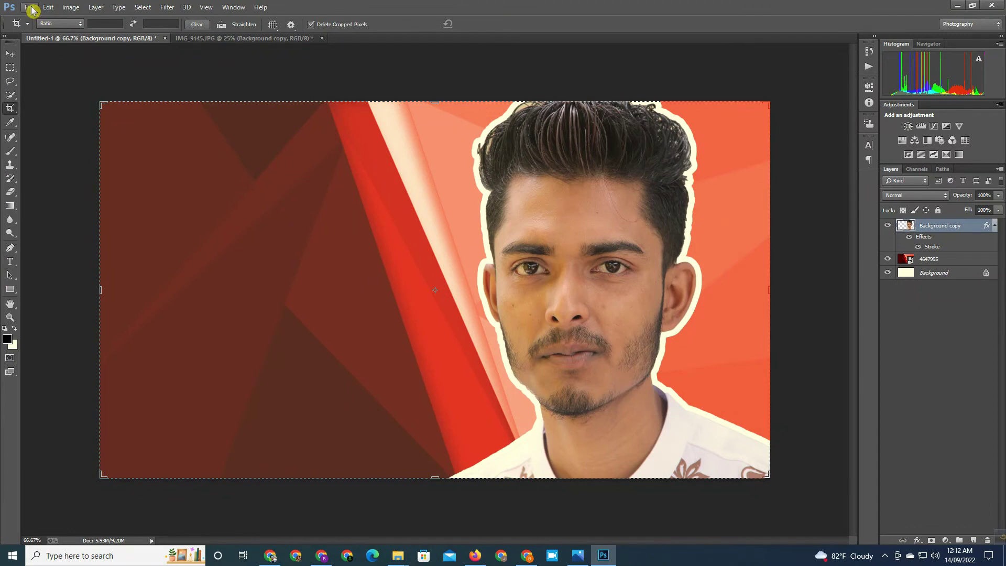
# Step: Place the Screenshot (162) image from the Desktop as an embedded layer in the thumbnail
pyautogui.click(30, 7)
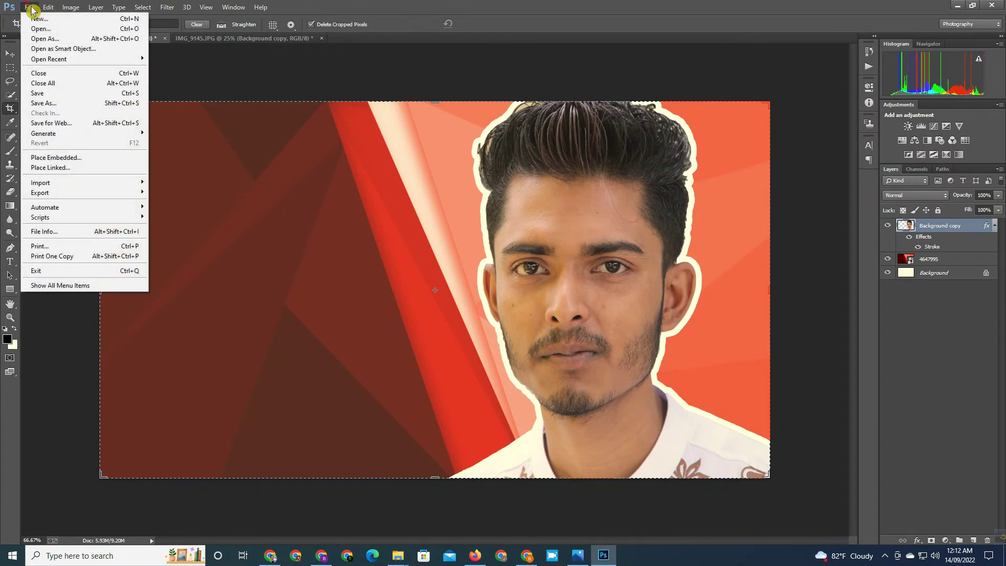
pyautogui.click(74, 160)
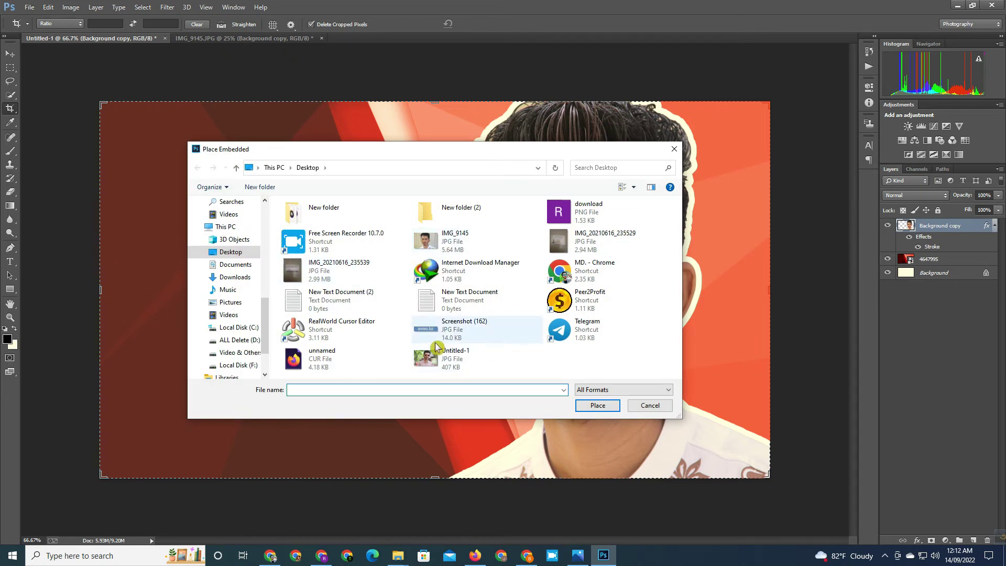
pyautogui.doubleClick(452, 327)
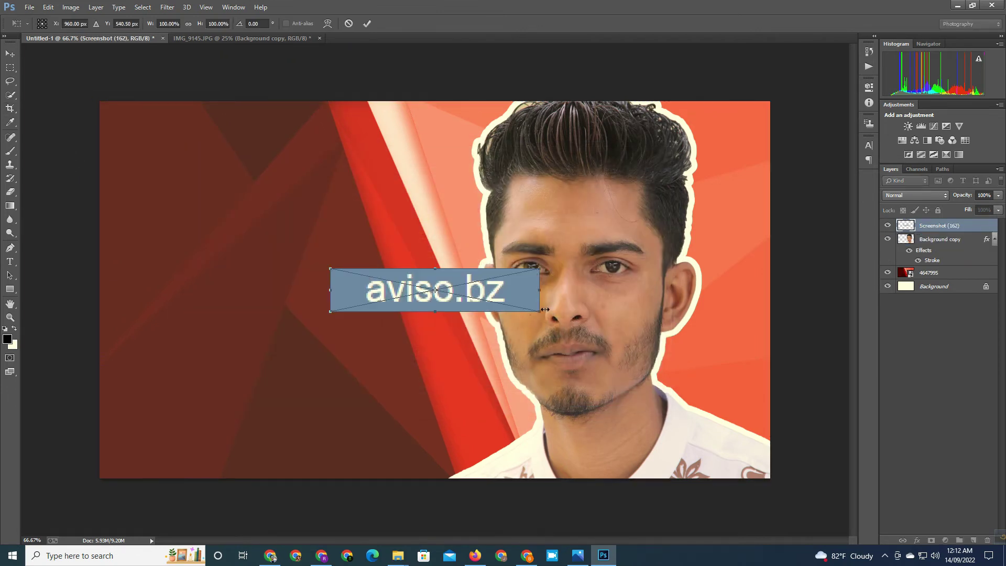
# Step: Stretch the aviso.bz image to 113% width and 210.4% height and position it in the thumbnail's upper-left corner
pyautogui.moveTo(539, 311); pyautogui.dragTo(566, 359)
pyautogui.moveTo(469, 342); pyautogui.dragTo(254, 184)
pyautogui.click(367, 25)
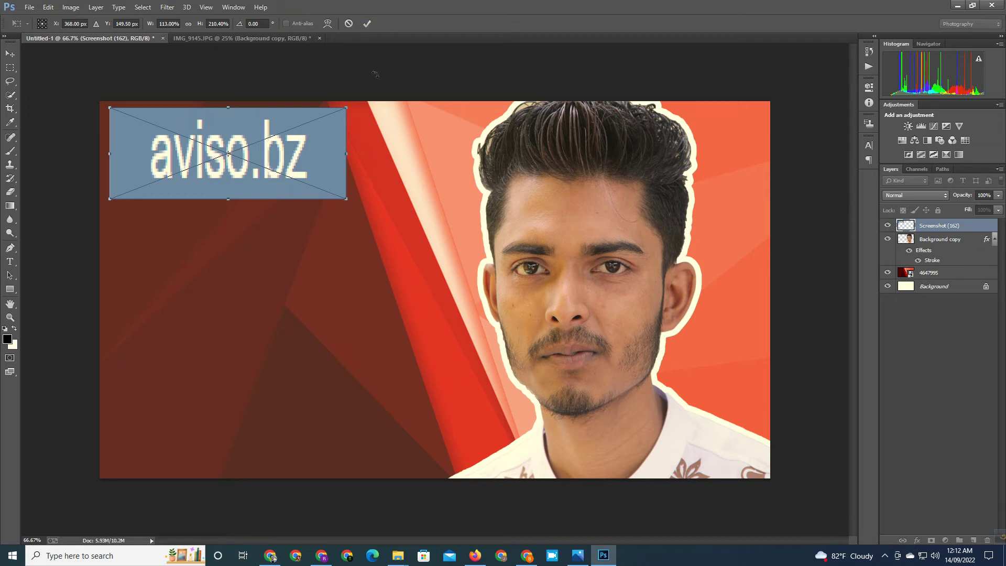
pyautogui.click(367, 24)
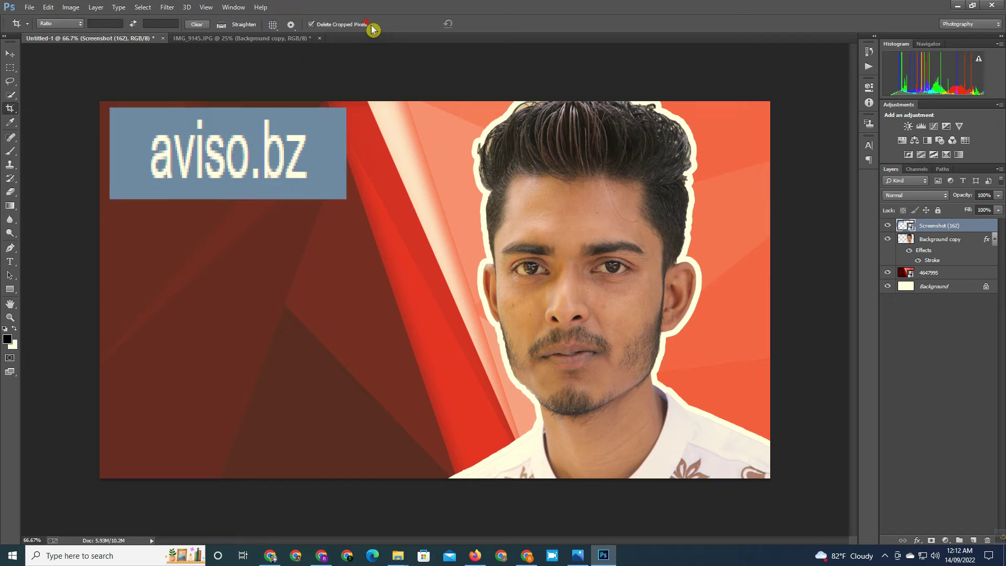
# Step: Add the Bangla text "আবারো পেমেন্ট নিলাম" below the aviso.bz image, using the phonetic Bangla input
pyautogui.click(9, 262)
pyautogui.click(226, 255)
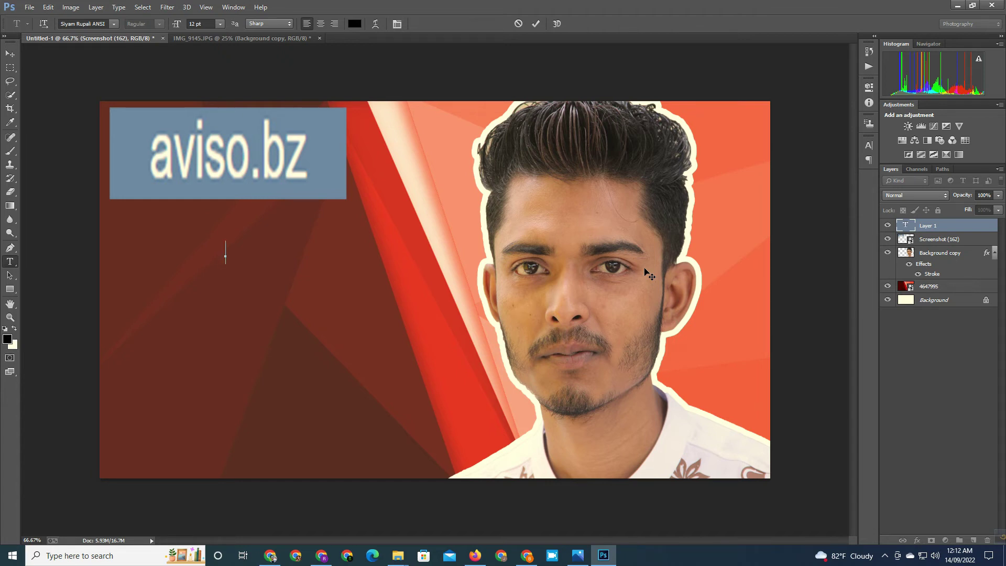
pyautogui.click(244, 240)
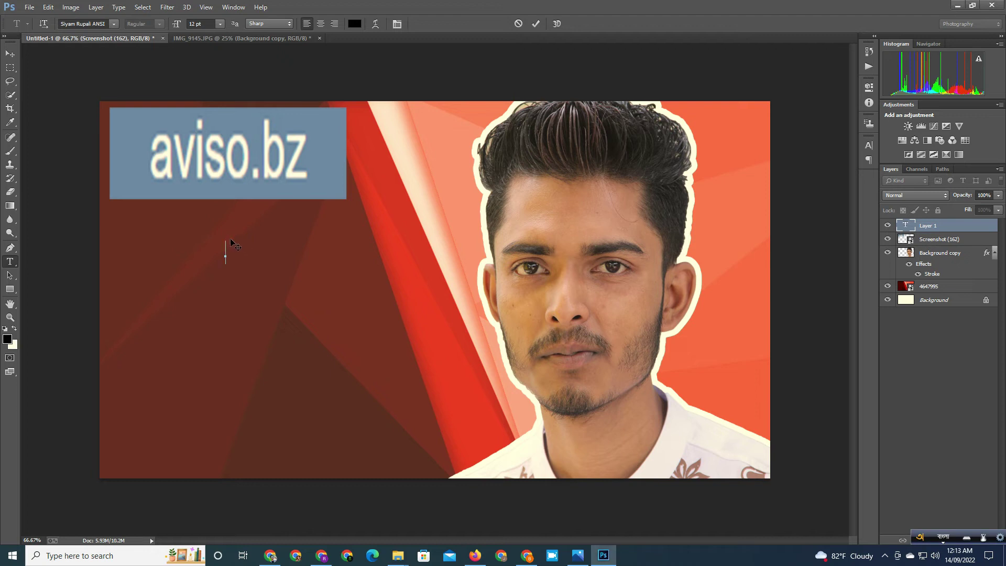
pyautogui.write('a')
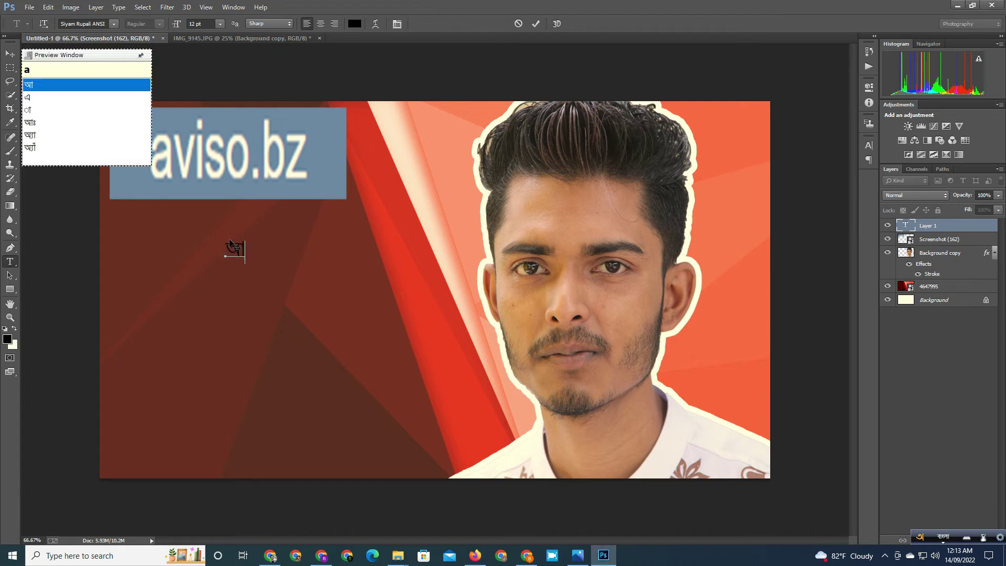
pyautogui.write('ba')
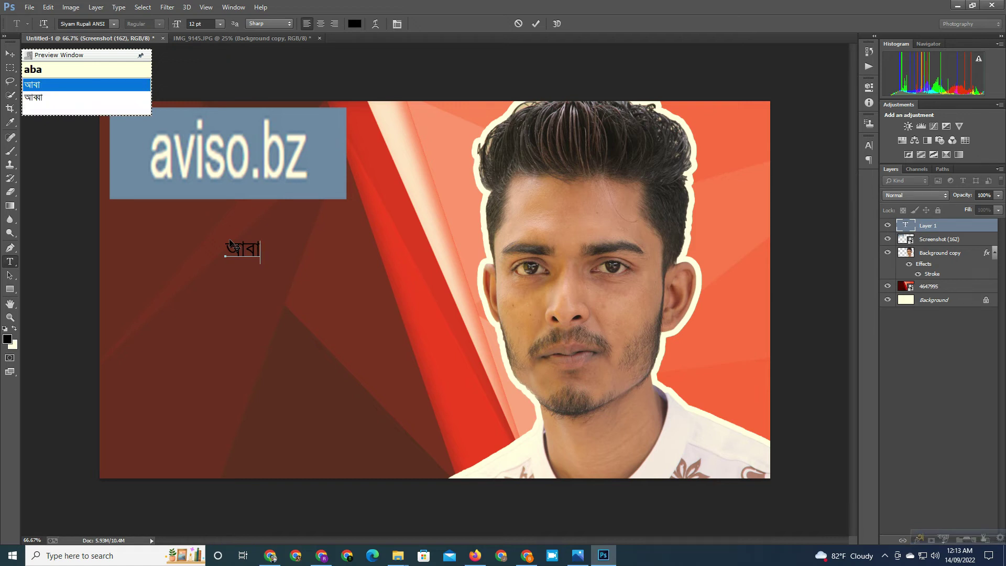
pyautogui.write('r')
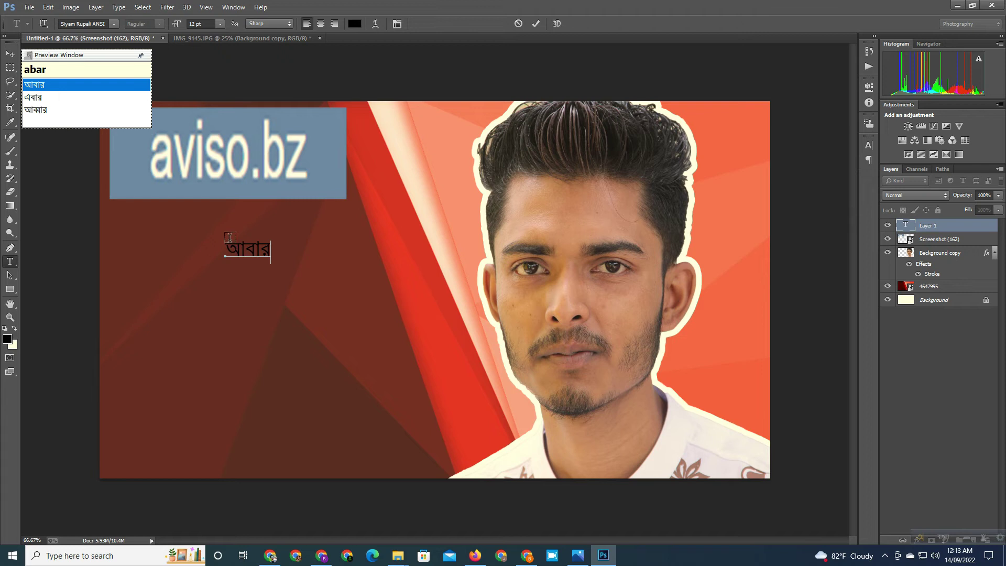
pyautogui.write('O')
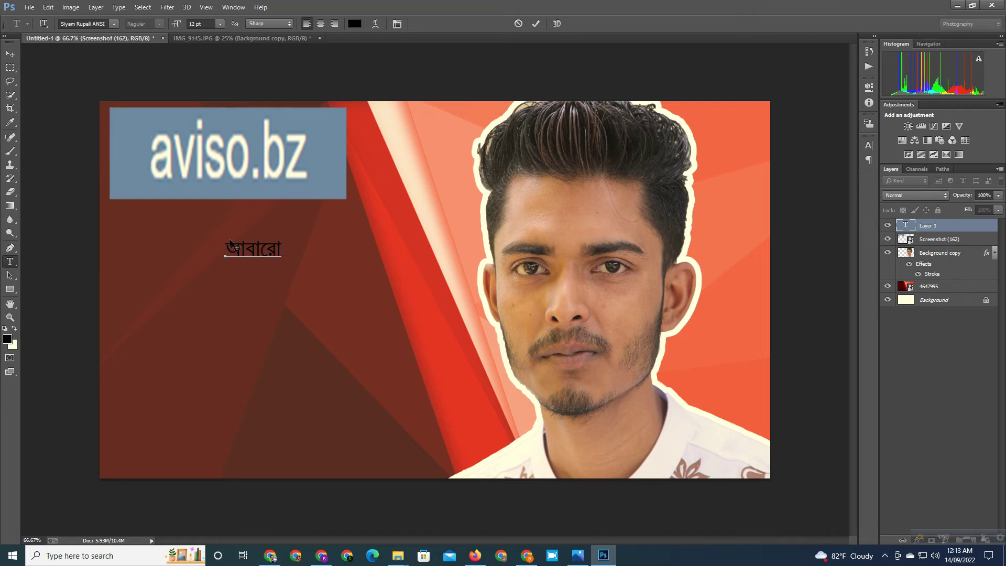
pyautogui.write(' pmw')
pyautogui.press('BackSpace')
pyautogui.press('BackSpace')
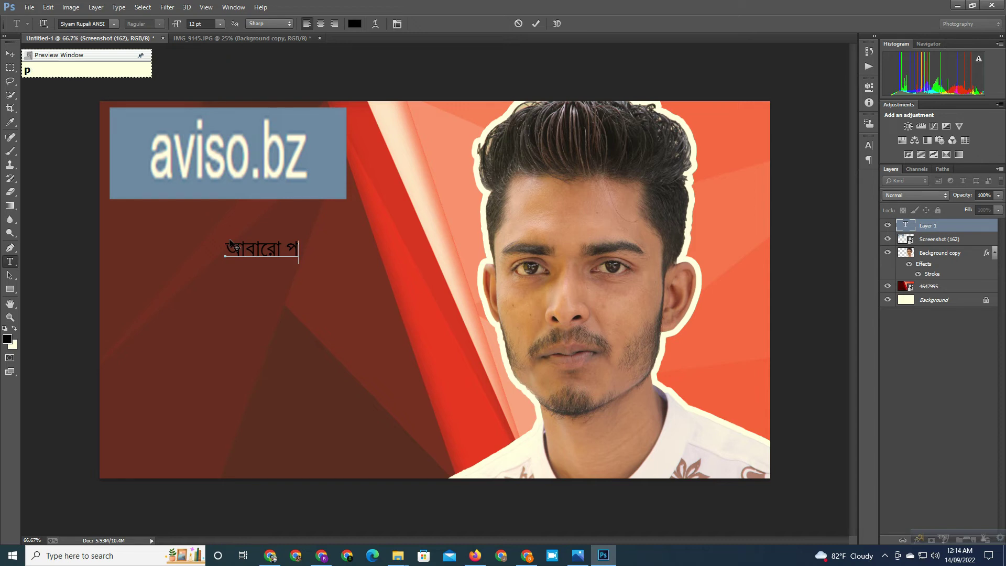
pyautogui.write('emen')
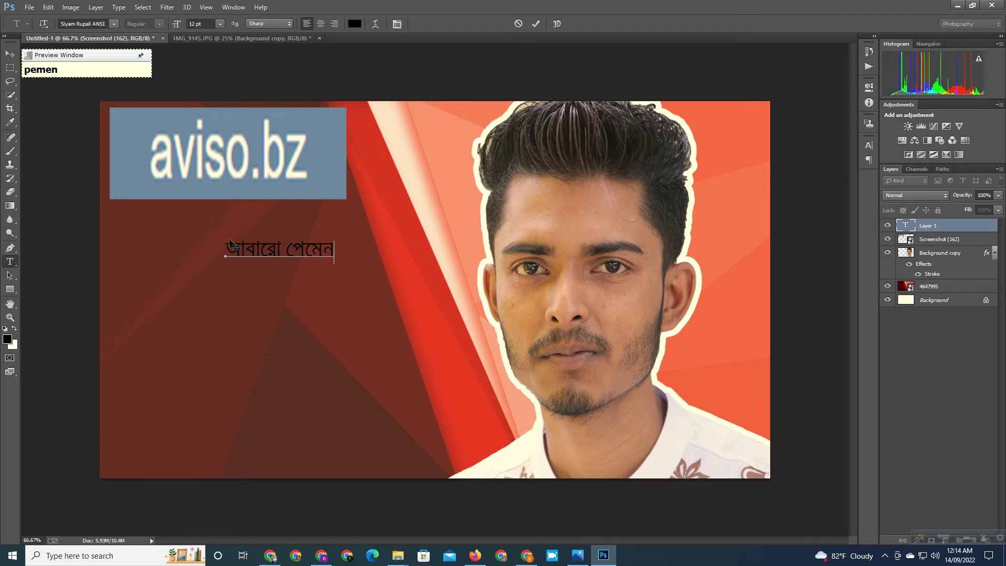
pyautogui.write('T')
pyautogui.write(' ni')
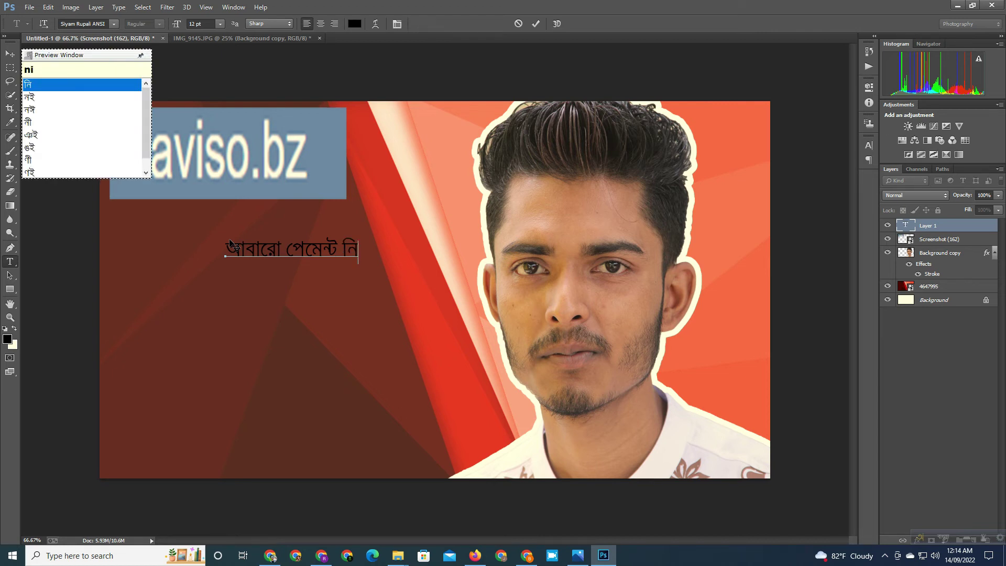
pyautogui.write('lam')
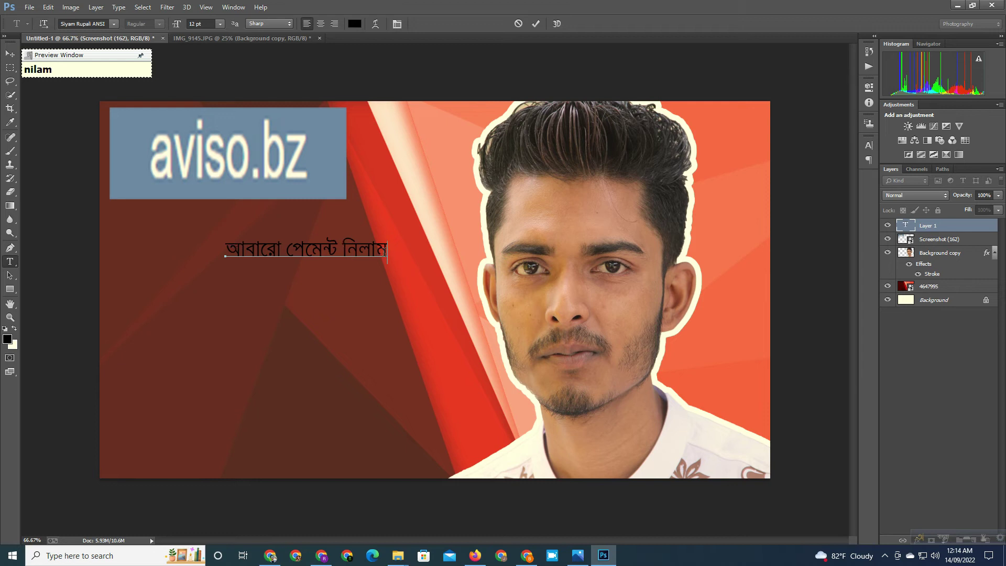
# Step: Change the colour of the whole Bangla text line to near-white
pyautogui.moveTo(390, 250); pyautogui.dragTo(225, 250)
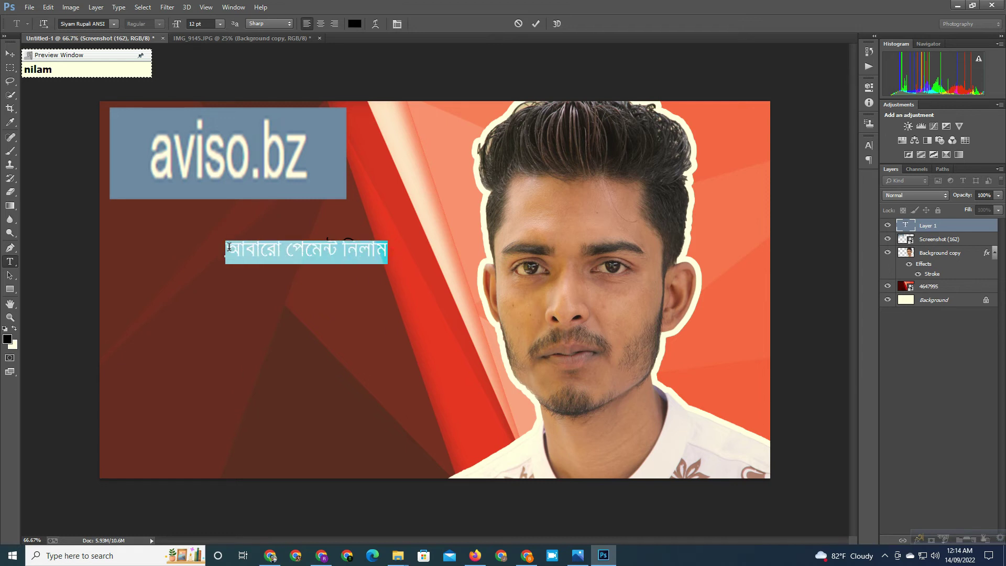
pyautogui.click(357, 23)
pyautogui.moveTo(449, 197); pyautogui.dragTo(370, 149)
pyautogui.click(587, 146)
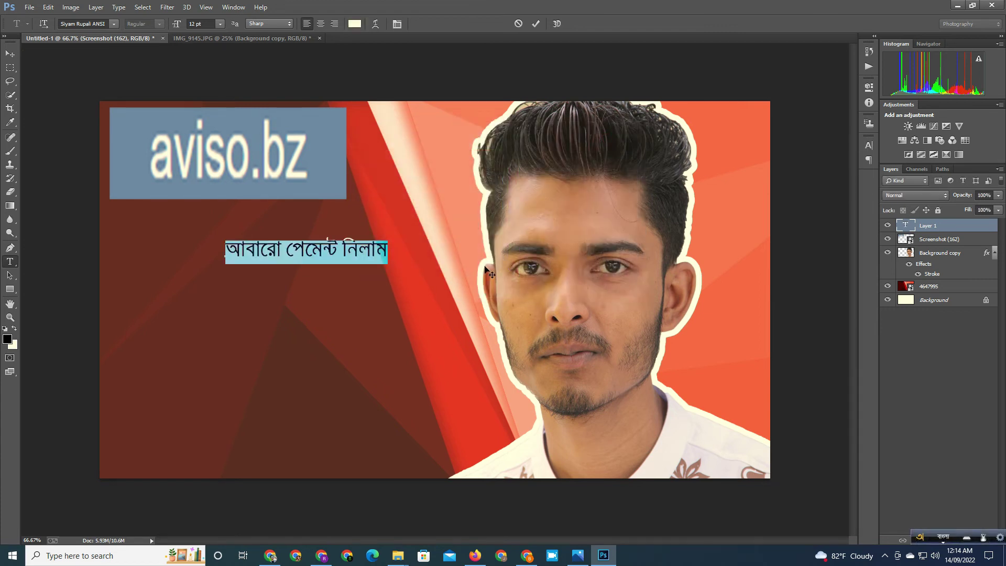
# Step: Enlarge the Bangla text to 26.83 pt so it spans the dark area beneath the aviso.bz image
pyautogui.press('ctrl')
pyautogui.hotkey('ctrl', 't')
pyautogui.moveTo(387, 264); pyautogui.dragTo(407, 297)
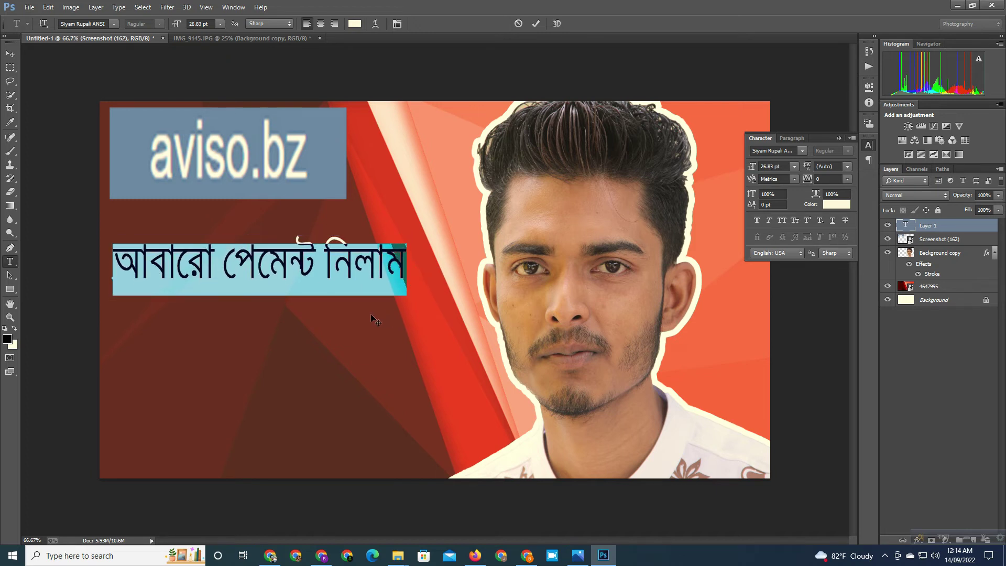
# Step: Add a second Bangla text line reading "সাথে সাথে ১০০% প্রুফ" beneath the first line, using the phonetic Bangla input
pyautogui.click(536, 23)
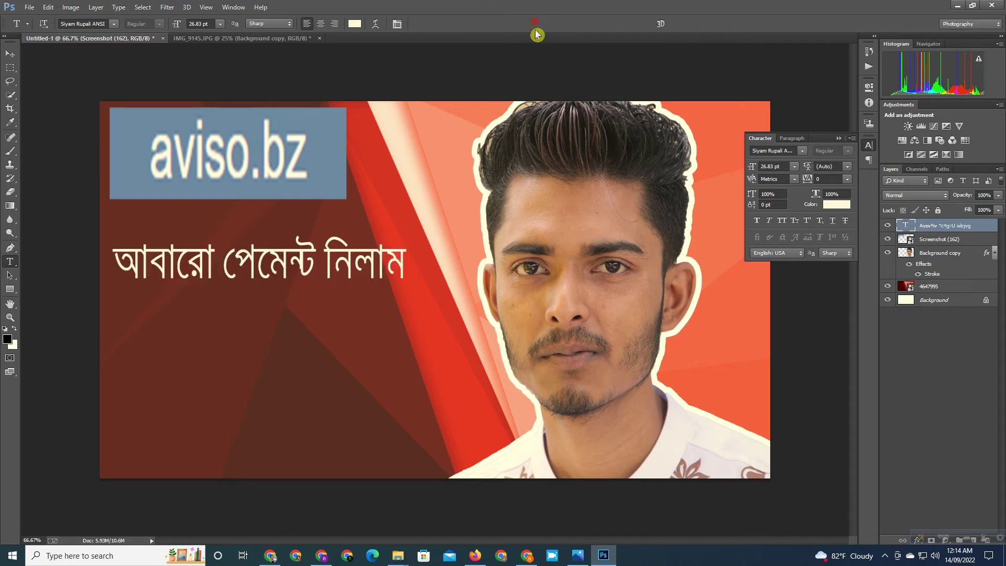
pyautogui.click(138, 308)
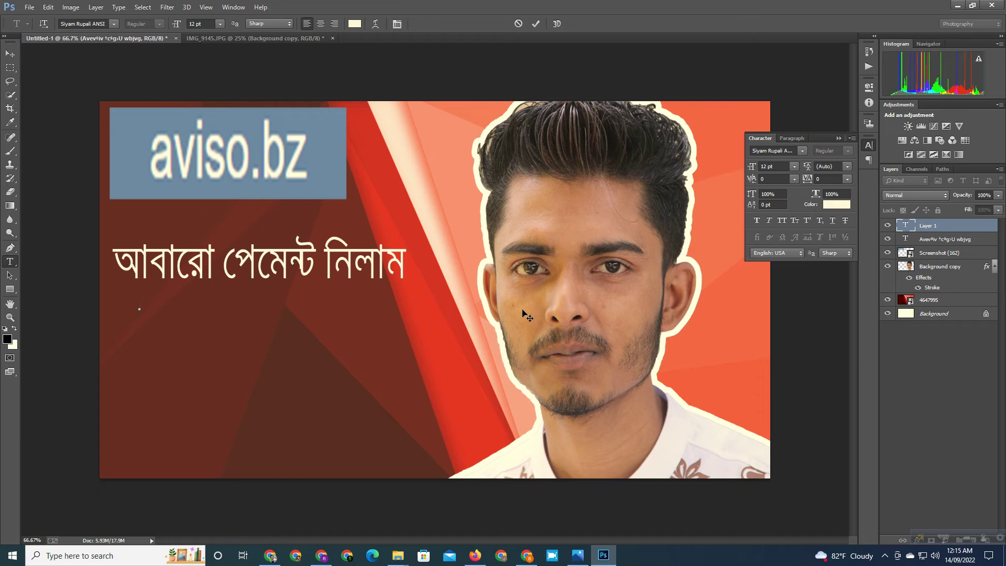
pyautogui.write('sa')
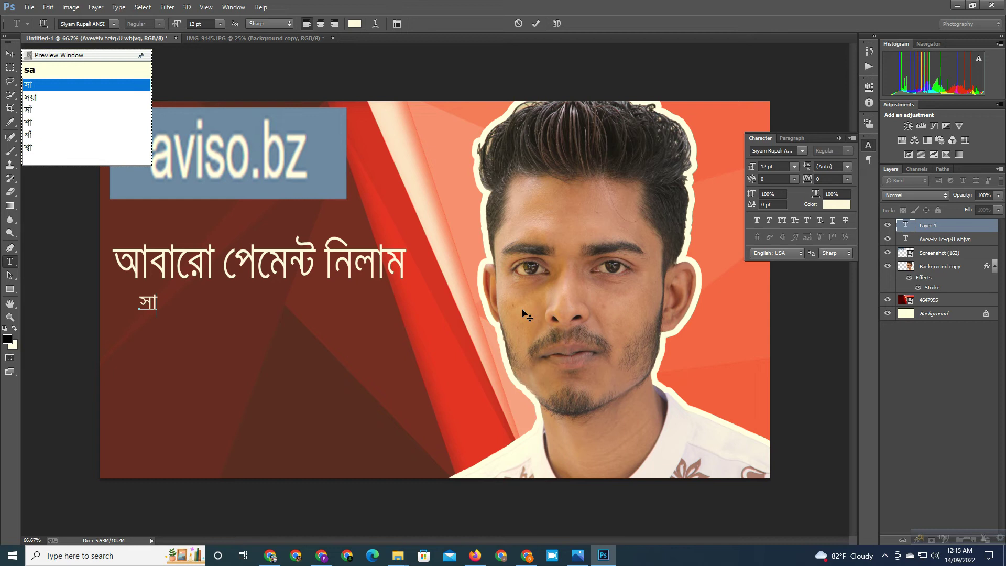
pyautogui.write('t')
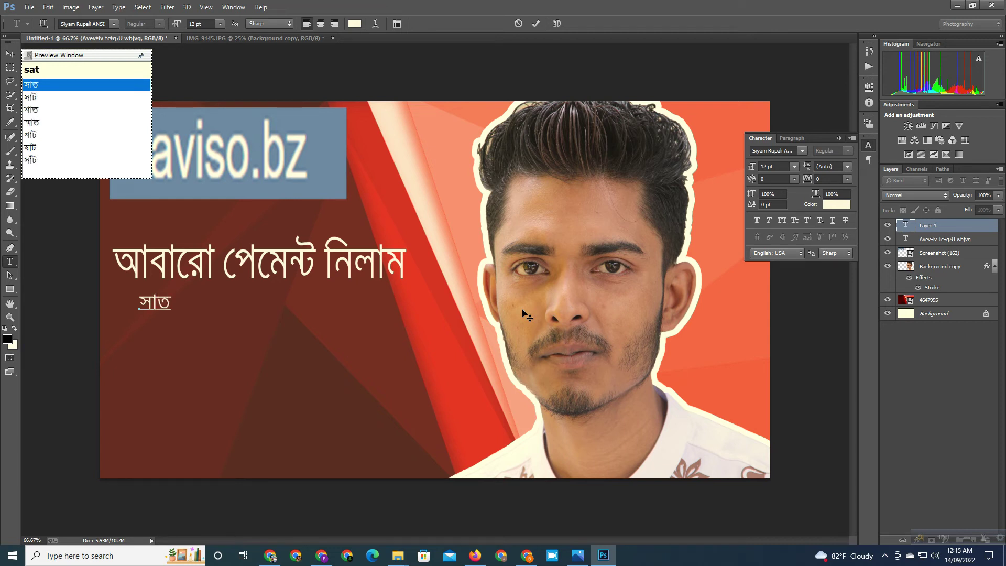
pyautogui.write('he ')
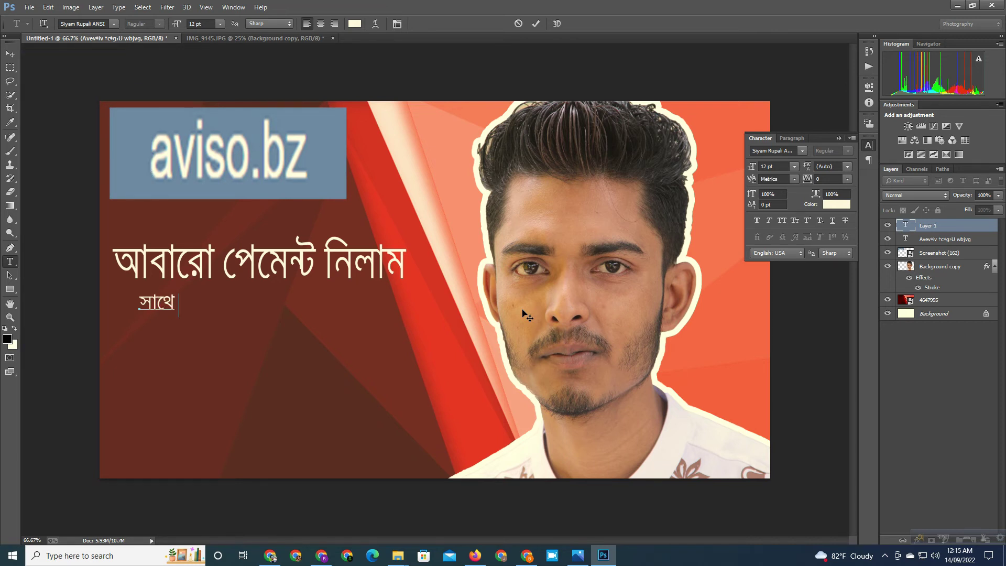
pyautogui.write('sath')
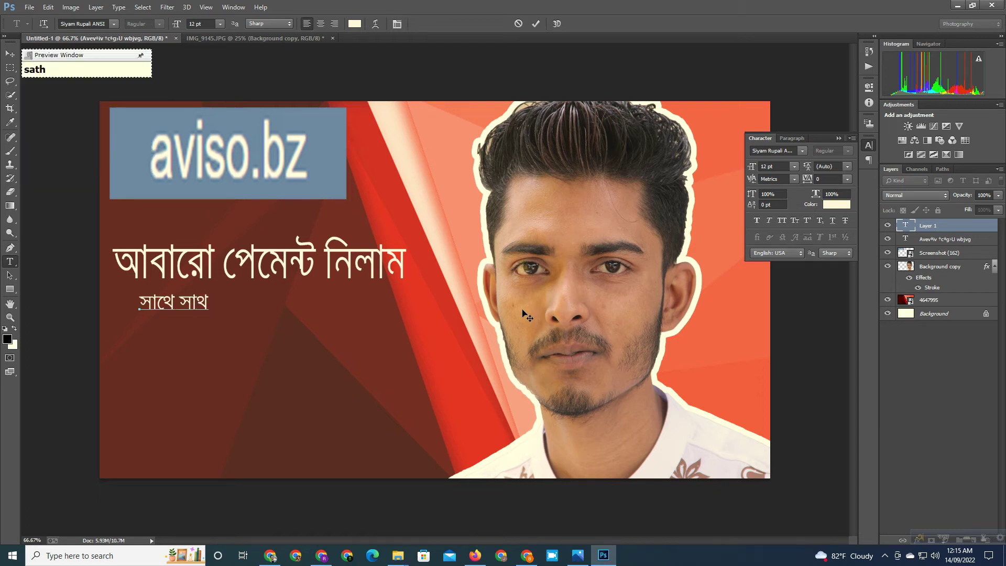
pyautogui.write('e ')
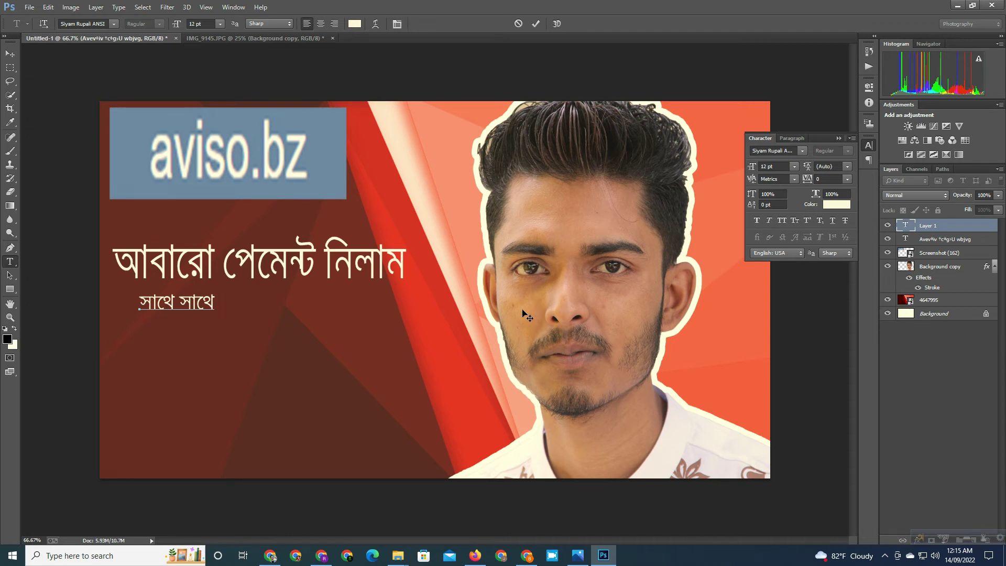
pyautogui.write('100')
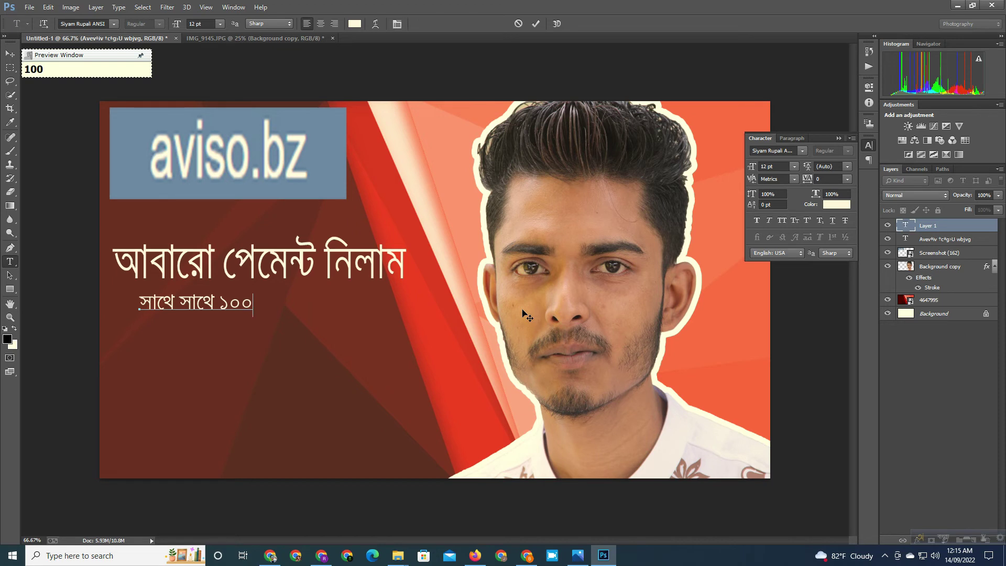
pyautogui.write('% ')
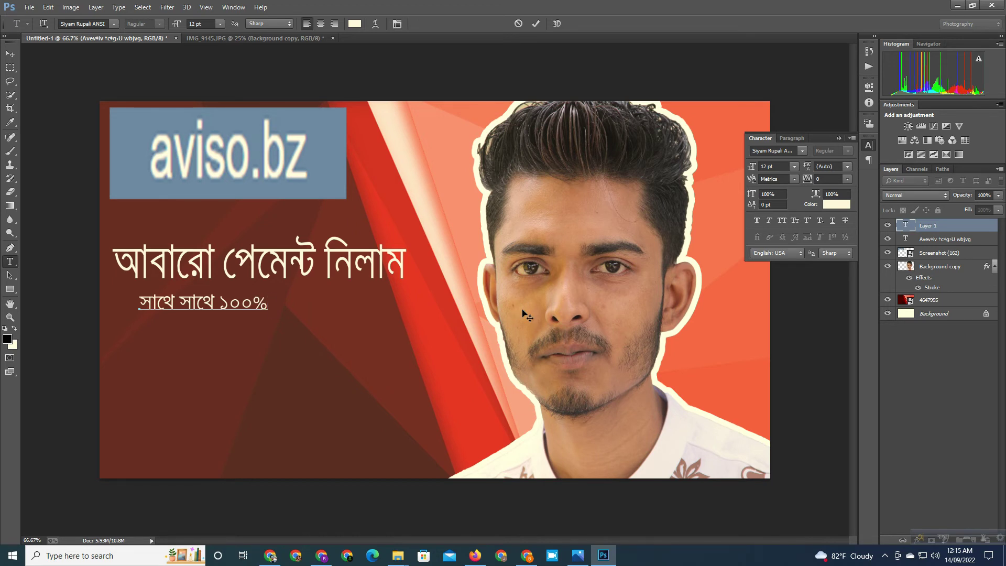
pyautogui.write('pr')
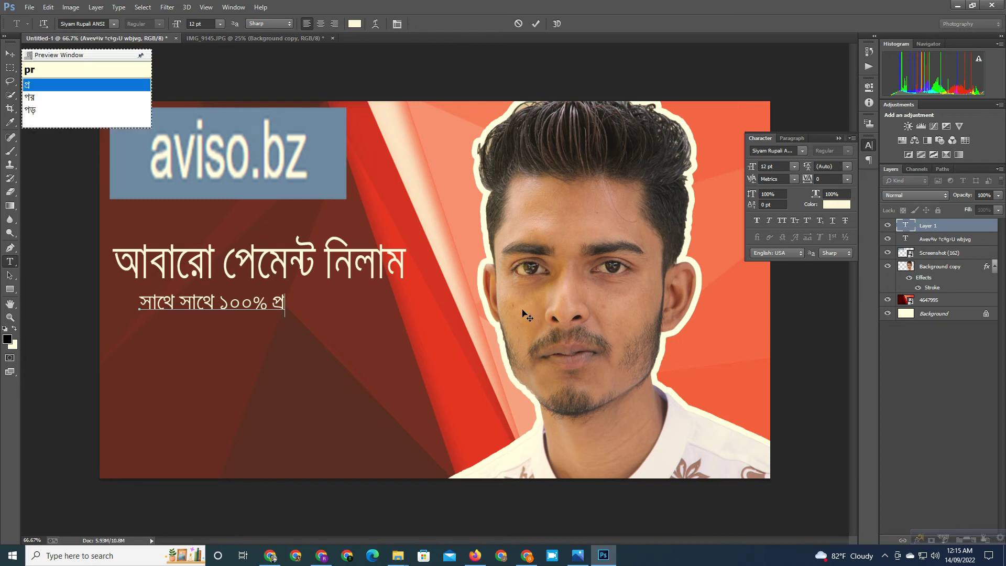
pyautogui.write('o')
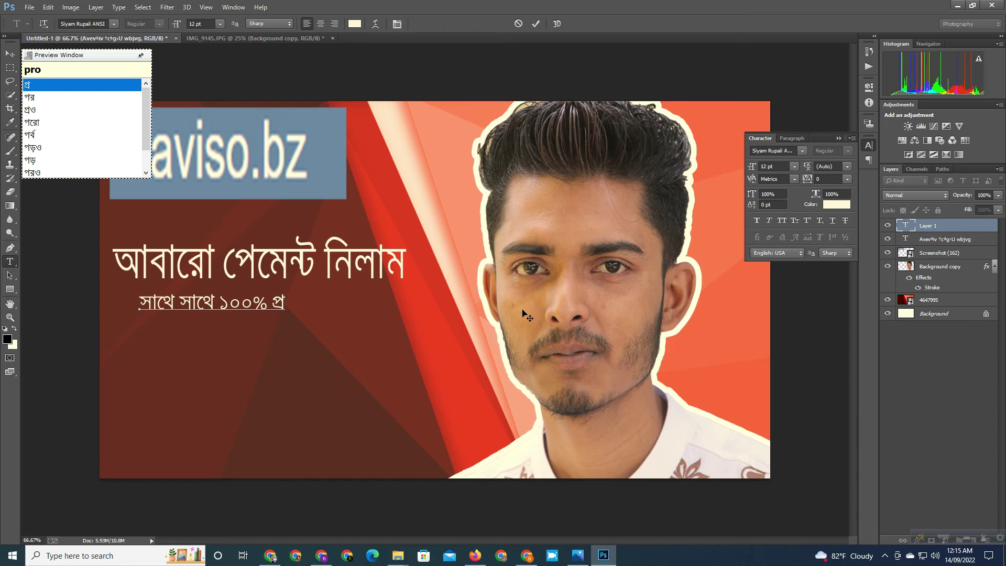
pyautogui.write('o')
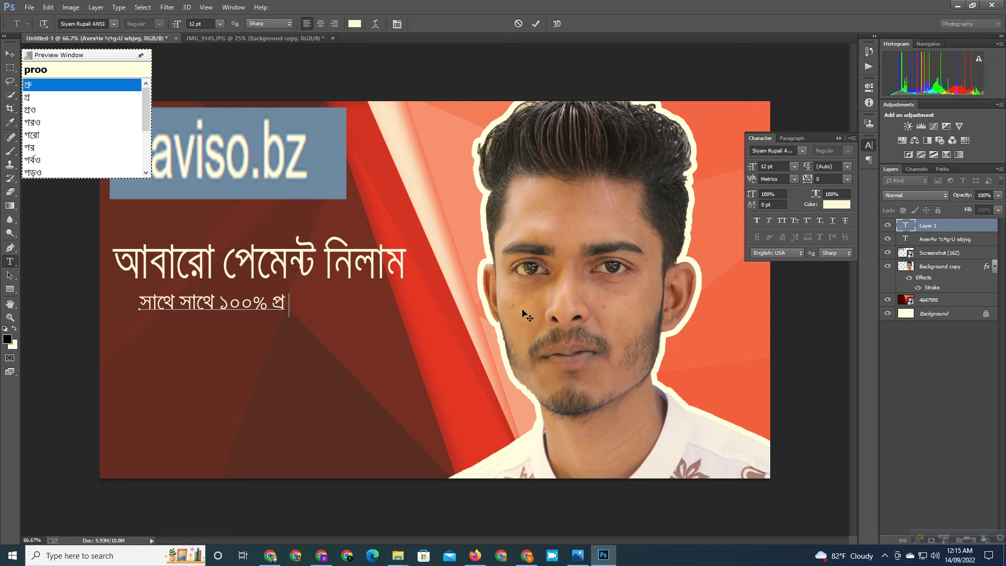
pyautogui.write('f')
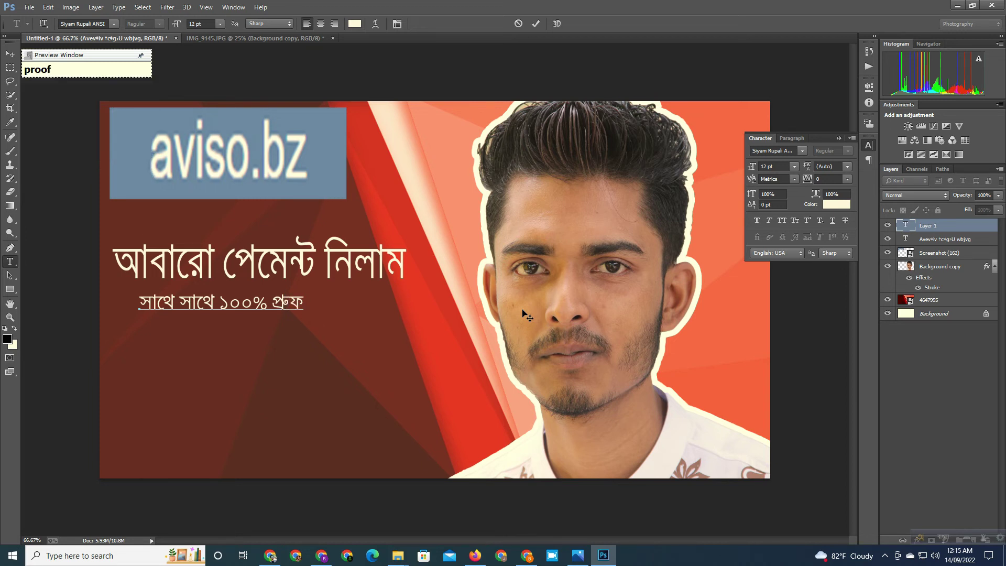
# Step: Enlarge the second Bangla line to 26.78 pt so its end lines up with the end of the headline above
pyautogui.press('ctrl')
pyautogui.hotkey('ctrl', 't')
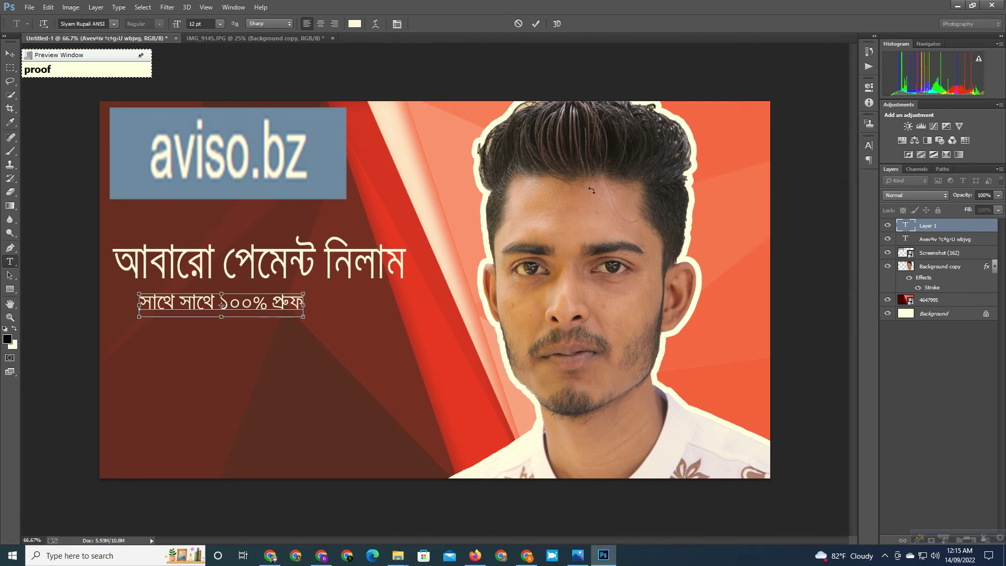
pyautogui.moveTo(301, 317); pyautogui.dragTo(404, 347)
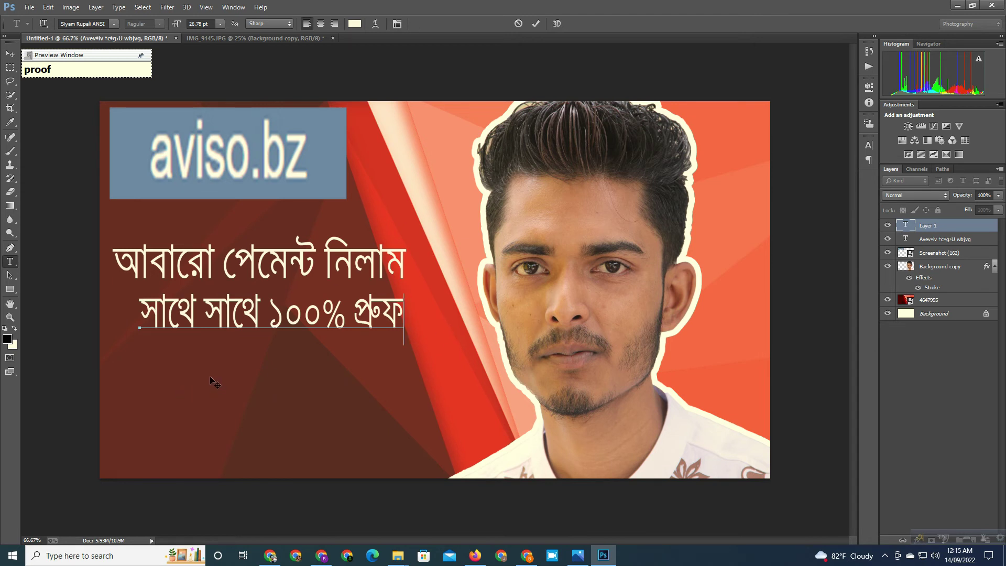
pyautogui.click(535, 23)
# Step: Place the payeer-thumbnailg image from the Downloads folder into the thumbnail as an embedded image
pyautogui.click(29, 7)
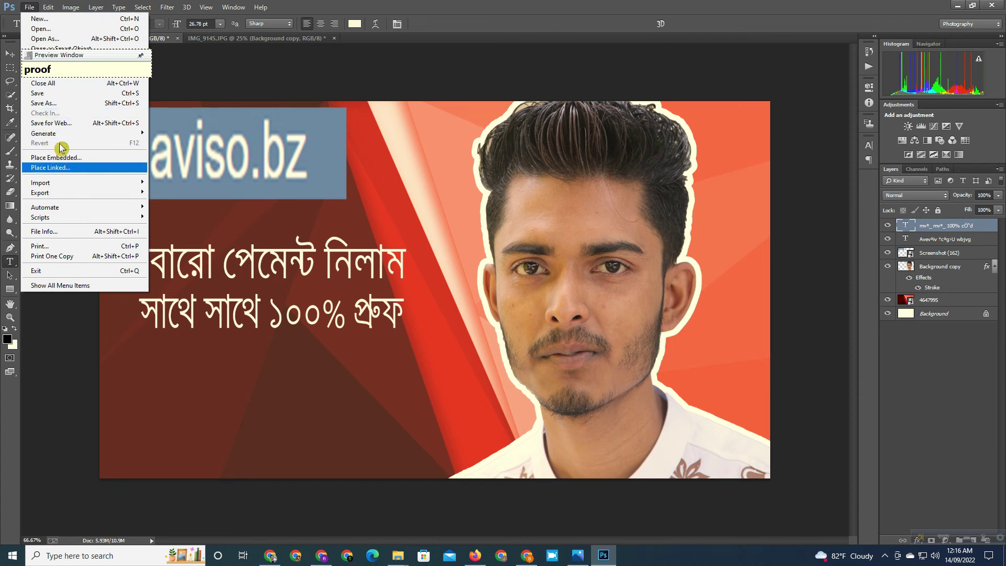
pyautogui.click(67, 157)
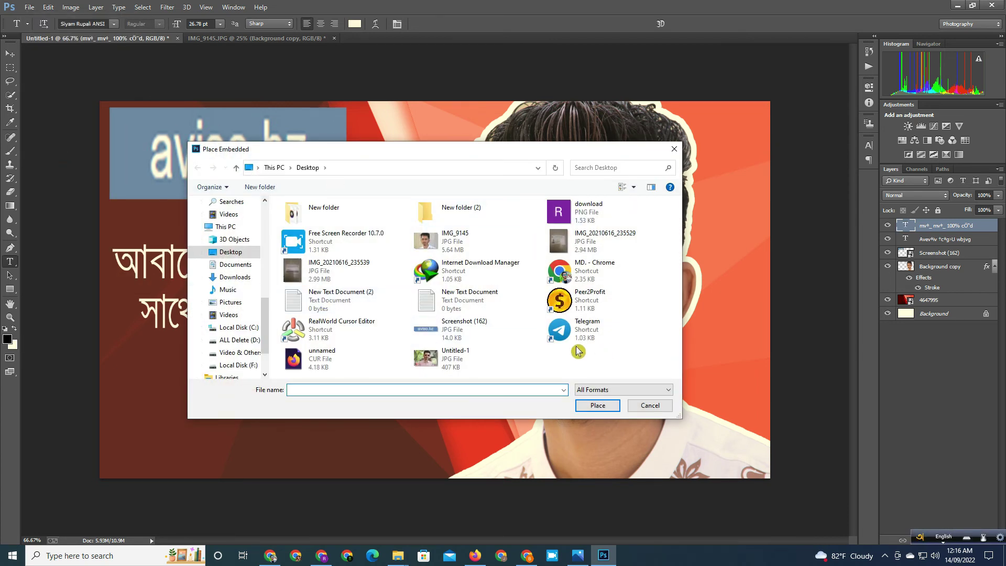
pyautogui.click(235, 277)
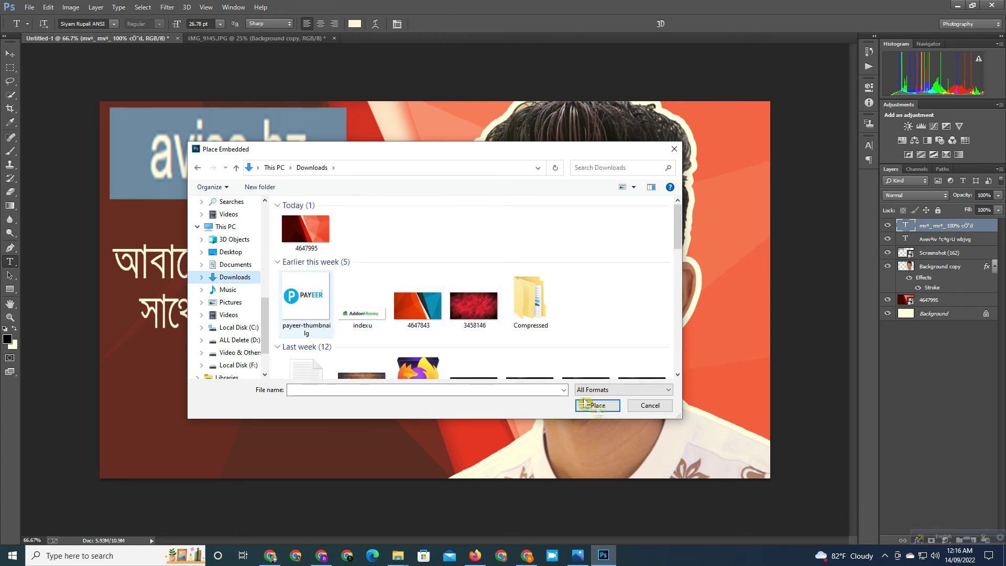
pyautogui.click(306, 300)
pyautogui.click(596, 406)
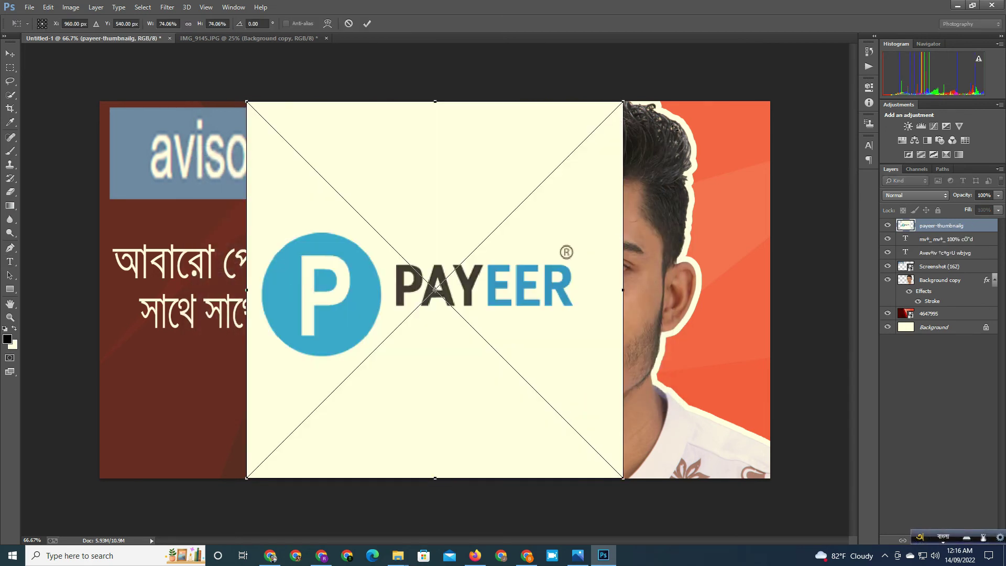
# Step: Scale the Payeer image to 36.07% width and 21.94% height and position it below the two Bangla lines
pyautogui.moveTo(622, 103); pyautogui.dragTo(431, 390)
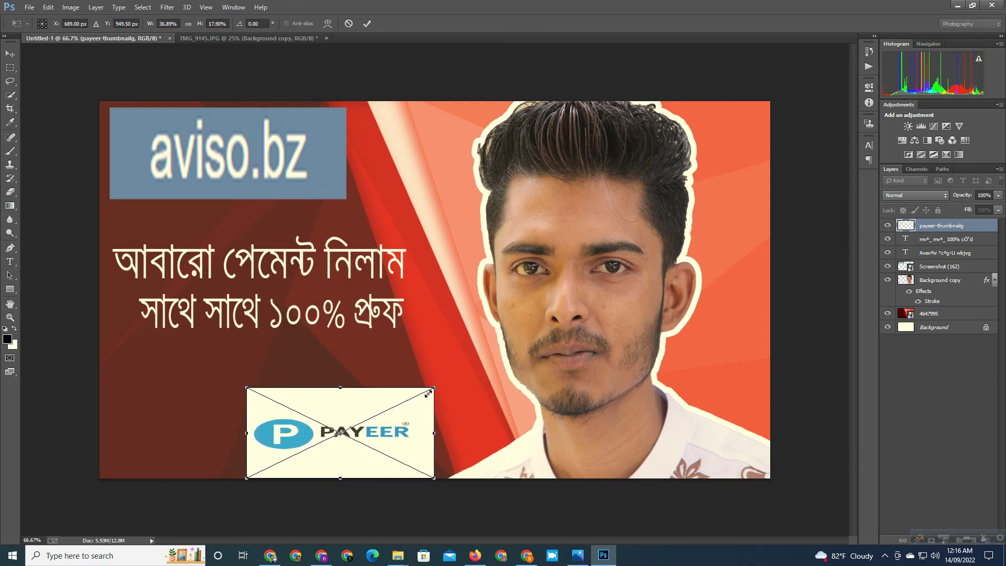
pyautogui.moveTo(373, 466); pyautogui.dragTo(257, 438)
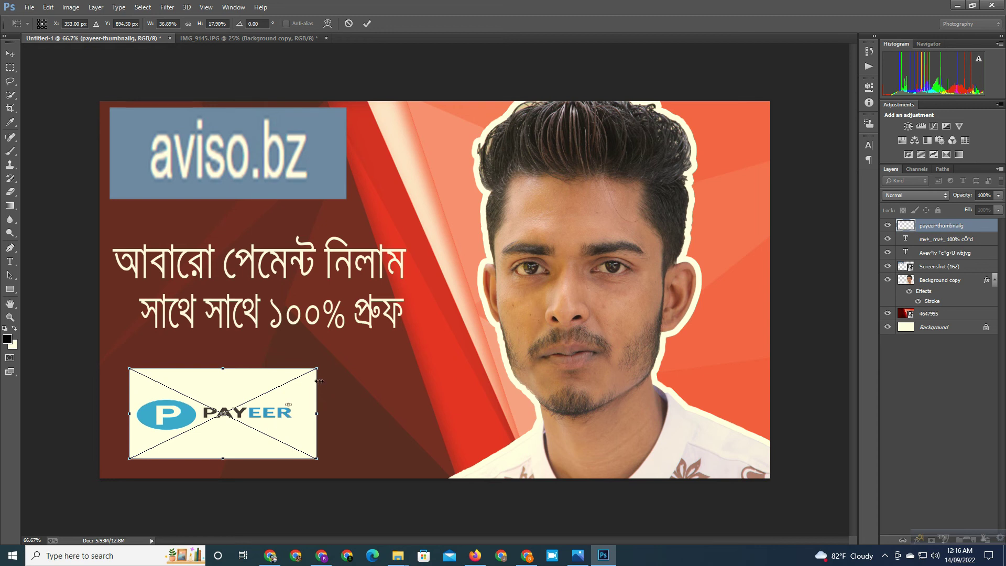
pyautogui.moveTo(315, 368); pyautogui.dragTo(312, 347)
pyautogui.moveTo(225, 433); pyautogui.dragTo(224, 438)
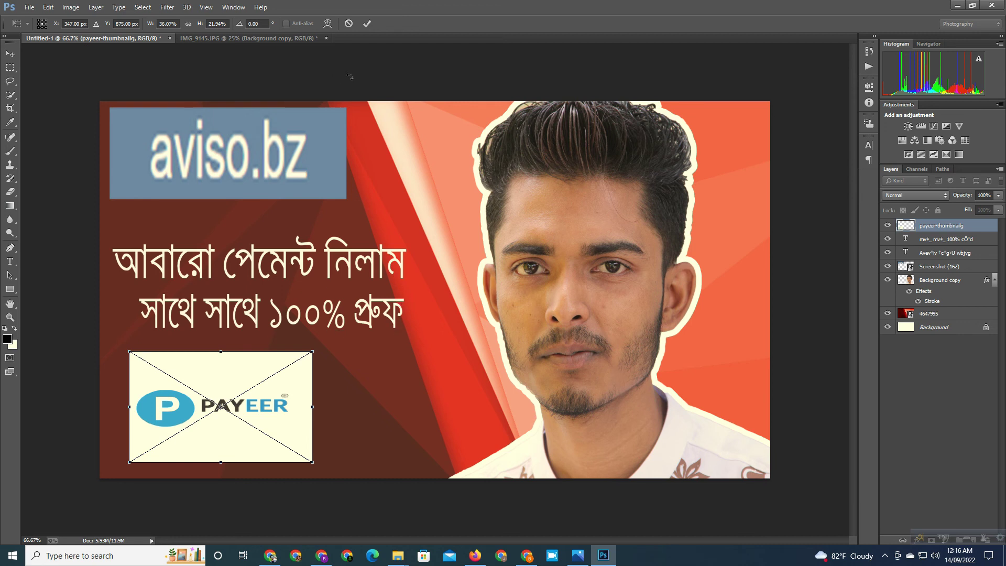
pyautogui.click(367, 24)
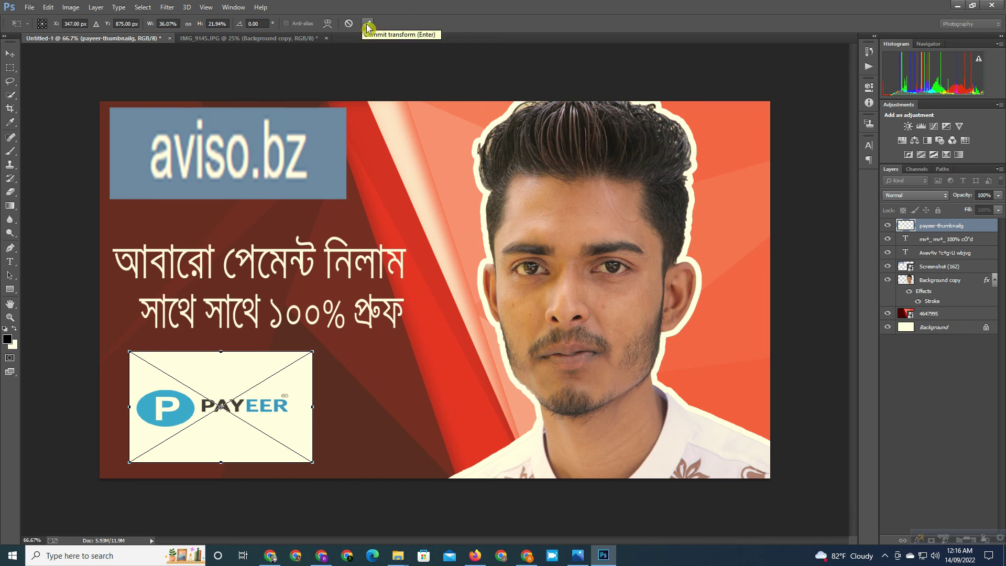
pyautogui.click(367, 24)
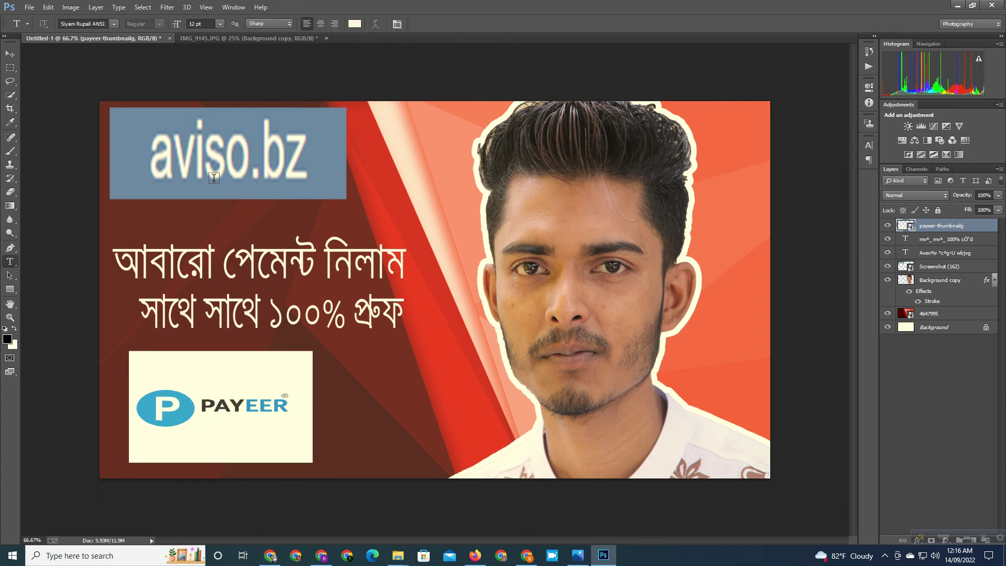
# Step: Save the thumbnail to the Desktop as a JPEG named "aviso bz 2nd" with maximum quality 12 and the Baseline ("Standard") format option
pyautogui.click(30, 8)
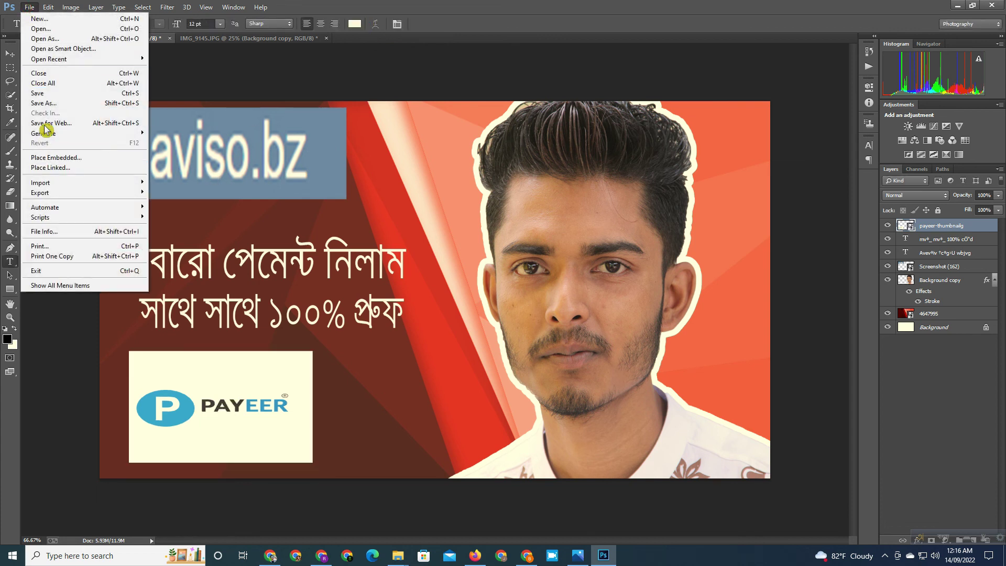
pyautogui.click(55, 104)
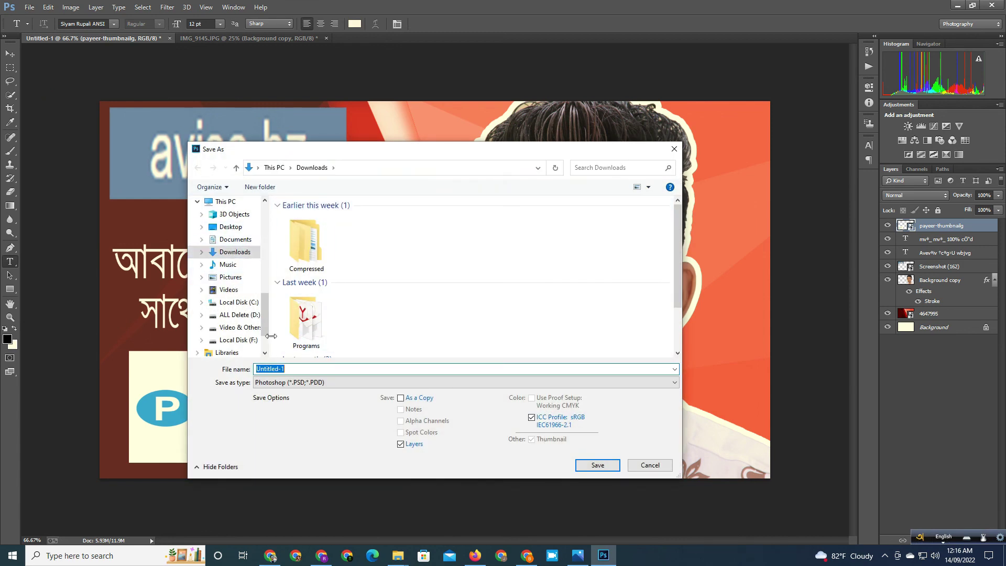
pyautogui.click(320, 383)
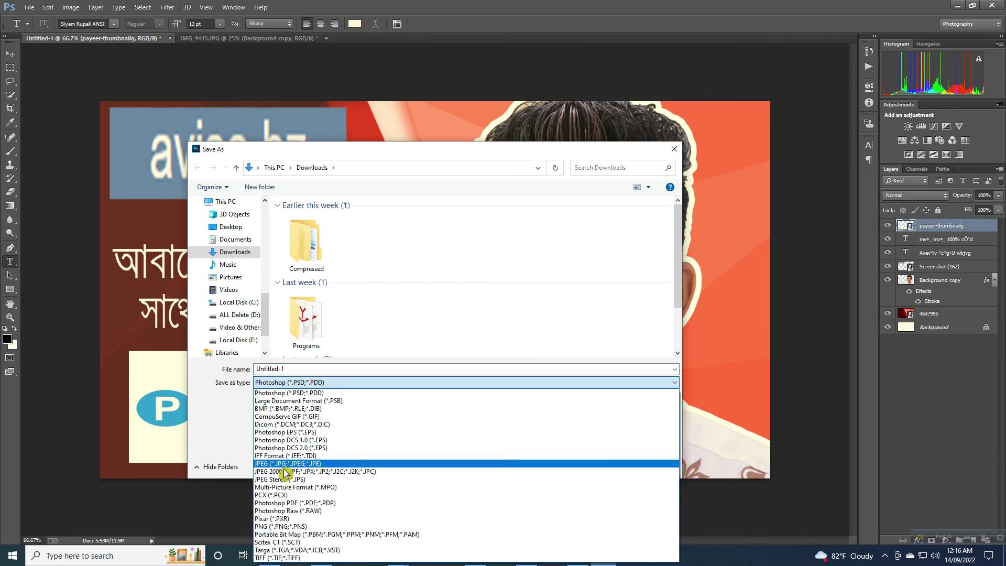
pyautogui.click(304, 464)
pyautogui.doubleClick(296, 370)
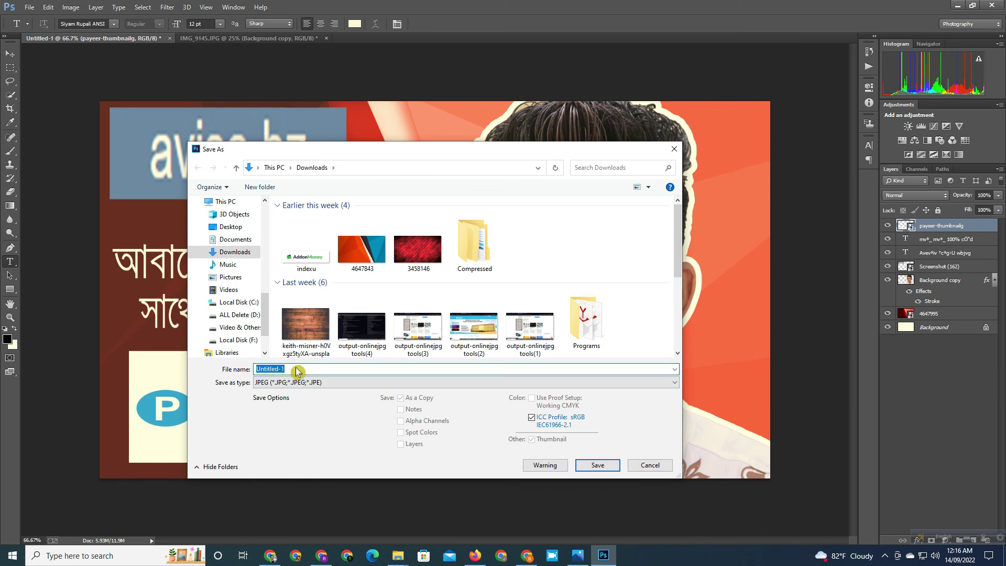
pyautogui.write('aviso bz')
pyautogui.write('2nd')
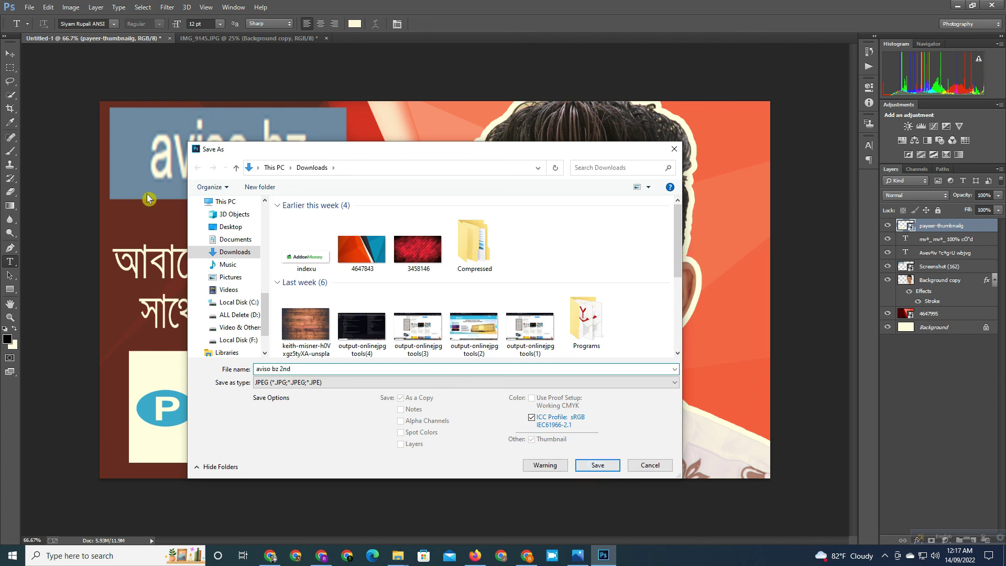
pyautogui.click(228, 227)
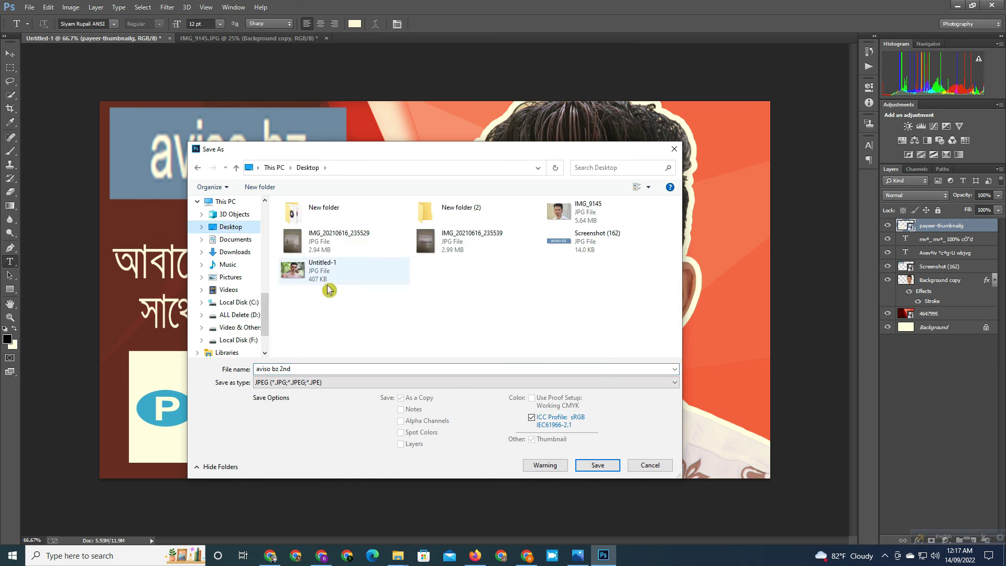
pyautogui.click(606, 465)
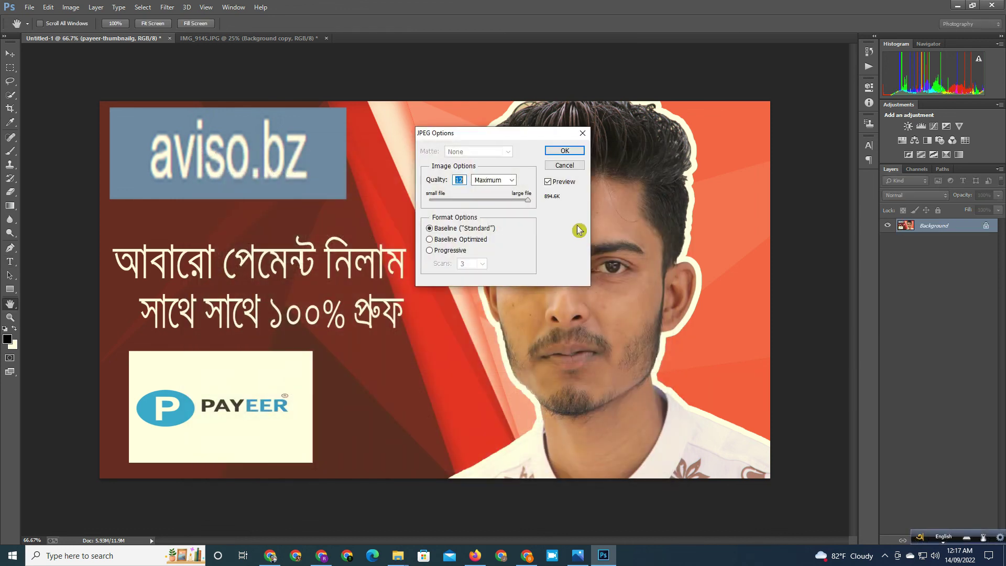
pyautogui.click(564, 150)
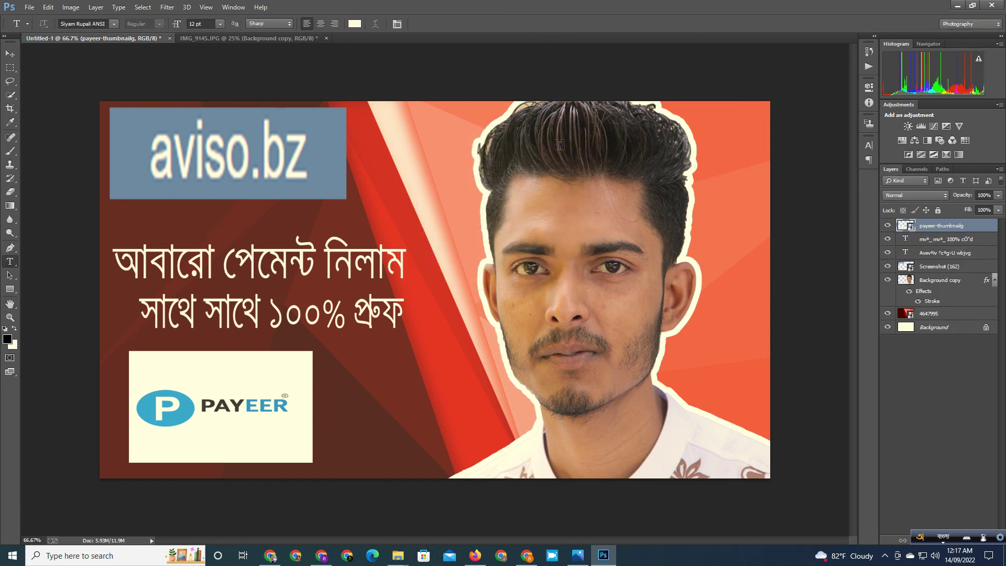